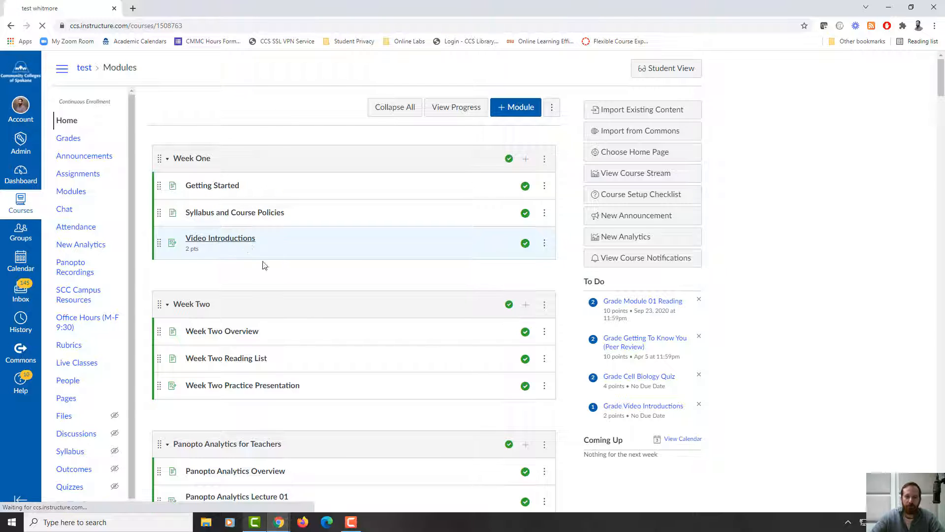
Edit the Video Introductions assignment to also accept Media Recordings and File Uploads as online entry options, and save it
left_click(206, 244)
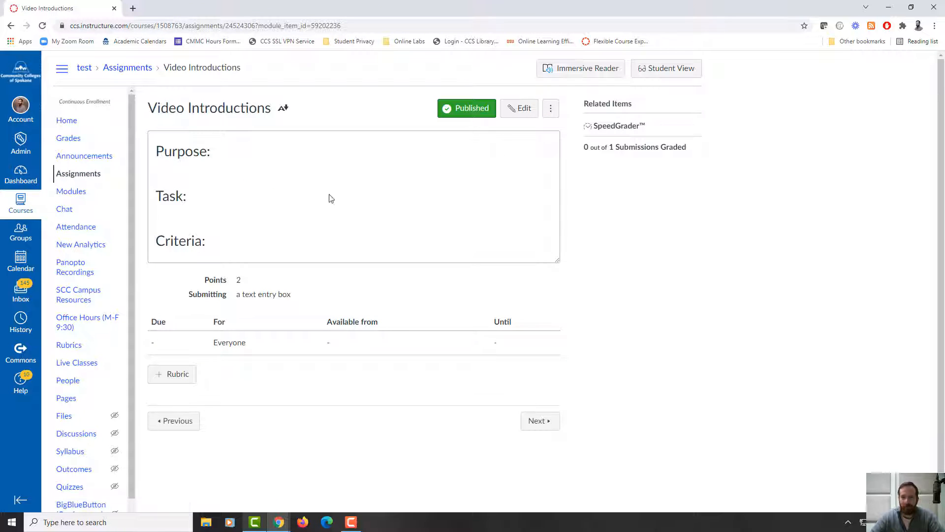
left_click(524, 111)
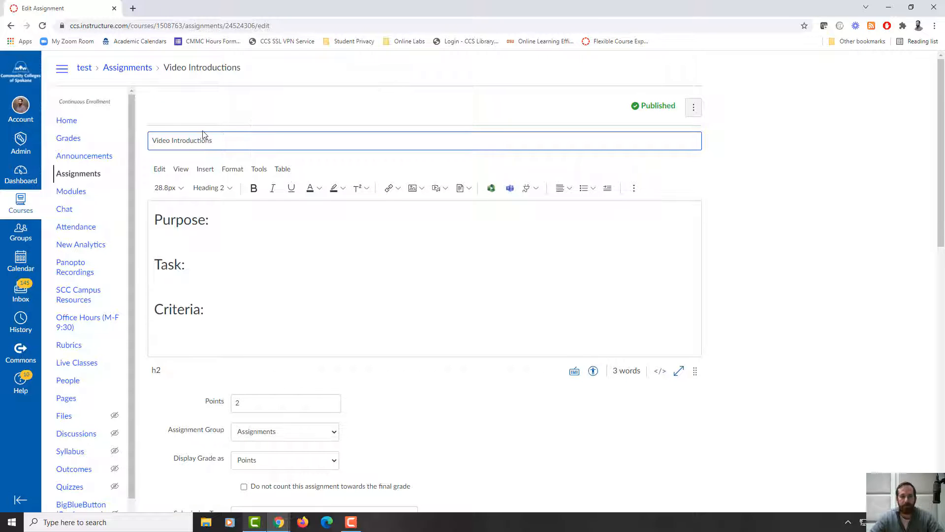
scroll(422, 290, "down", 3)
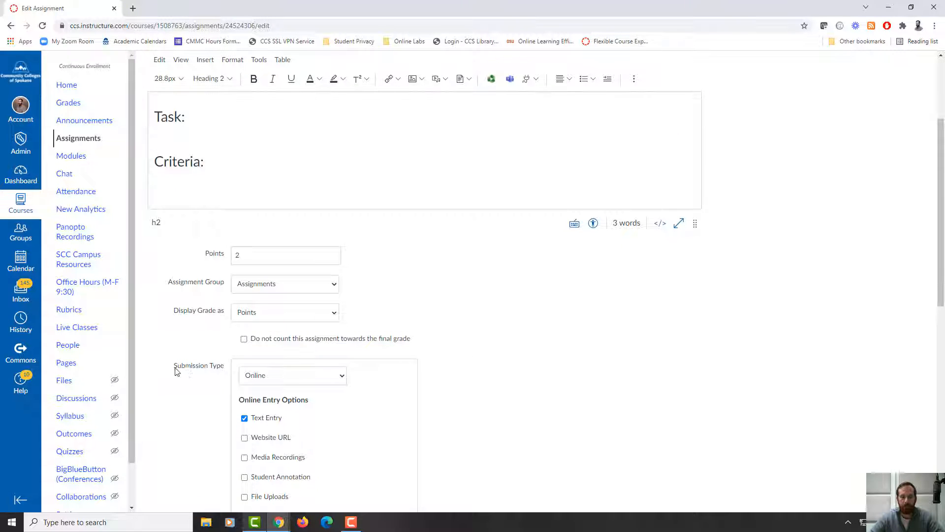
scroll(197, 406, "down", 1)
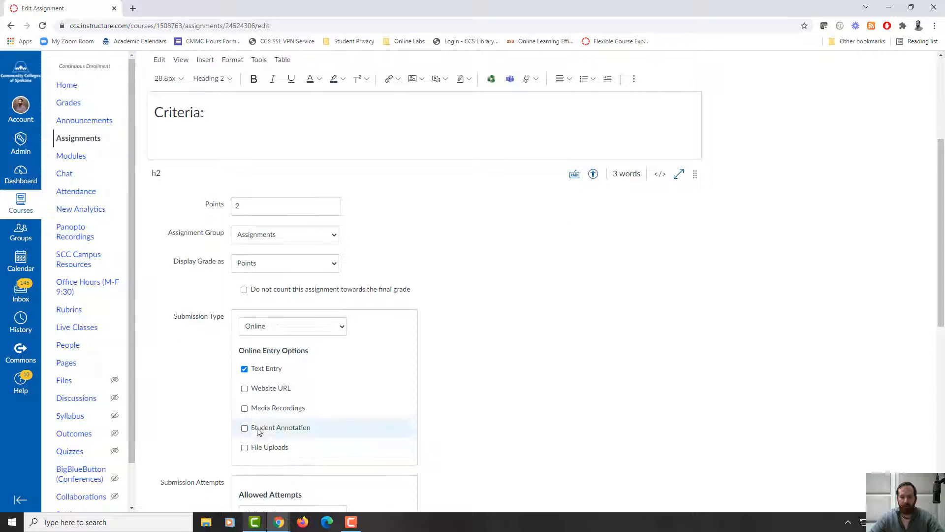
left_click(245, 409)
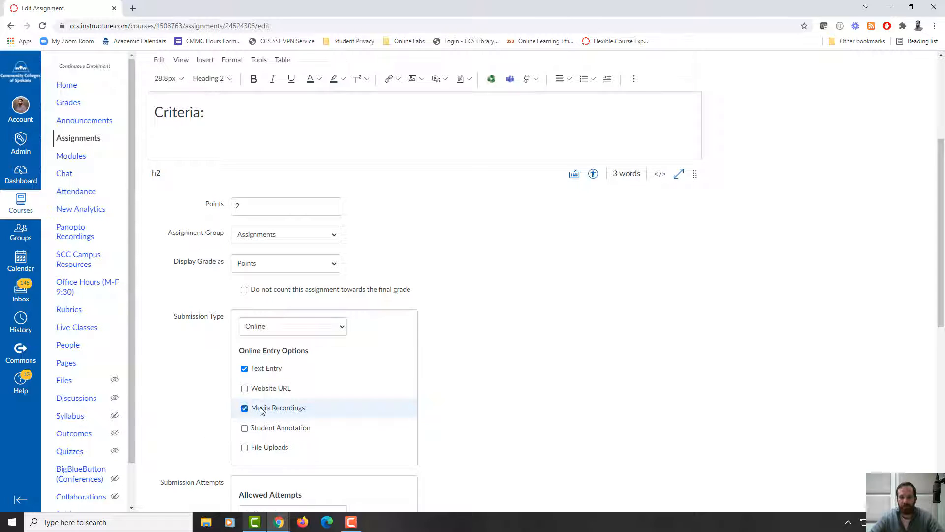
left_click(245, 449)
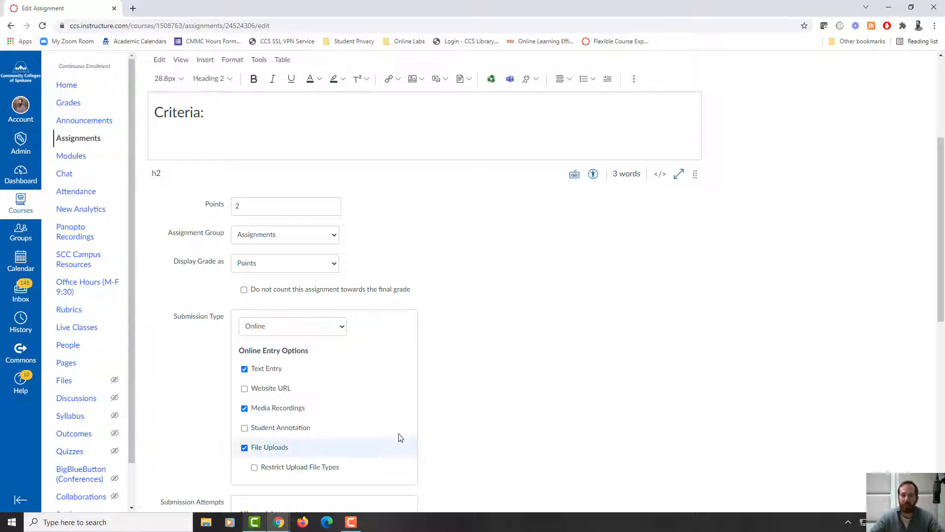
scroll(476, 416, "down", 2)
scroll(477, 416, "down", 8)
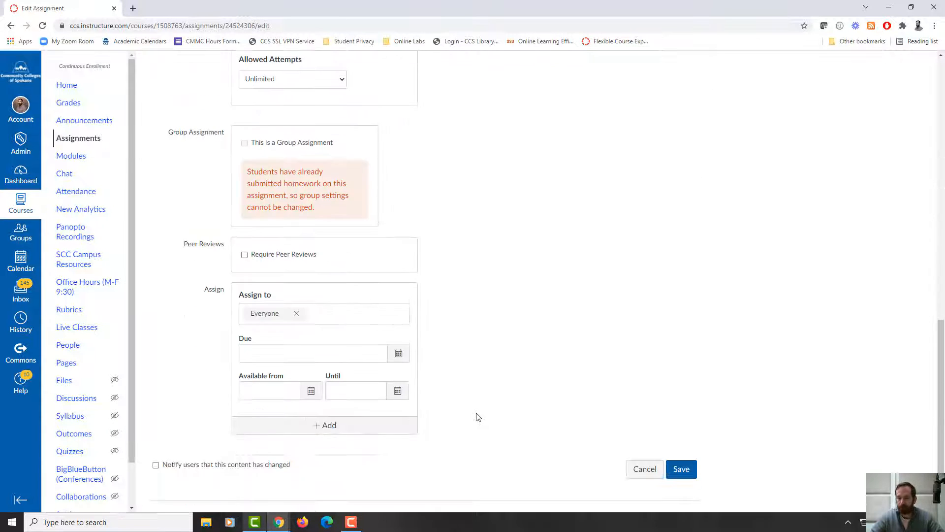
left_click(692, 474)
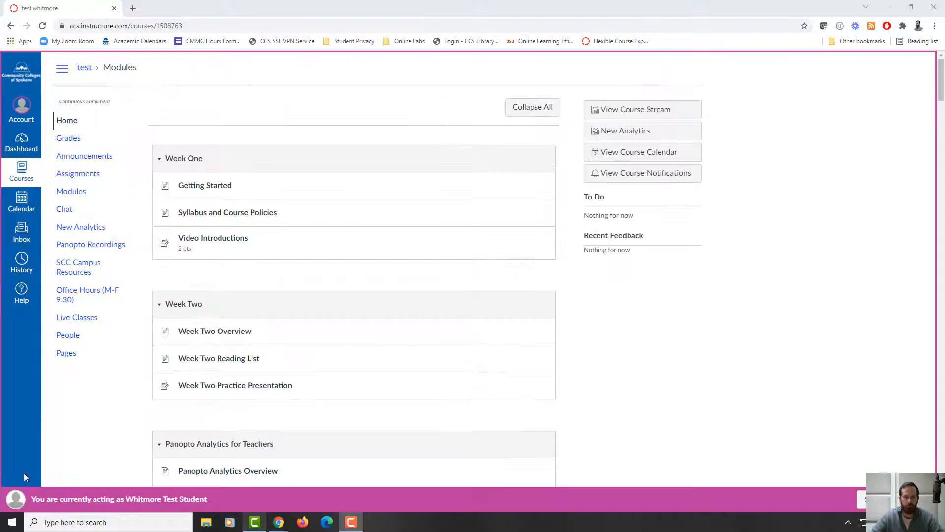
As the test student, start a new attempt at Video Introductions and open the media recorder for the submission
left_click(225, 240)
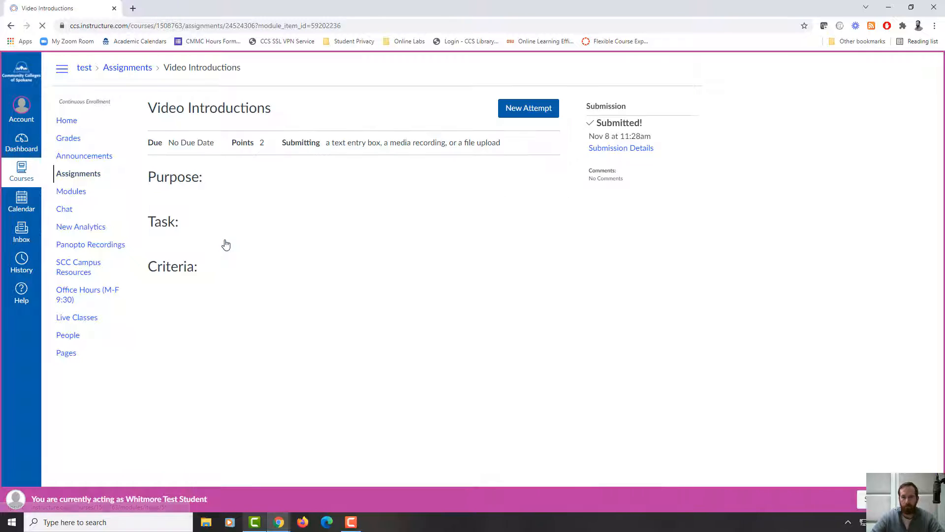
left_click(513, 109)
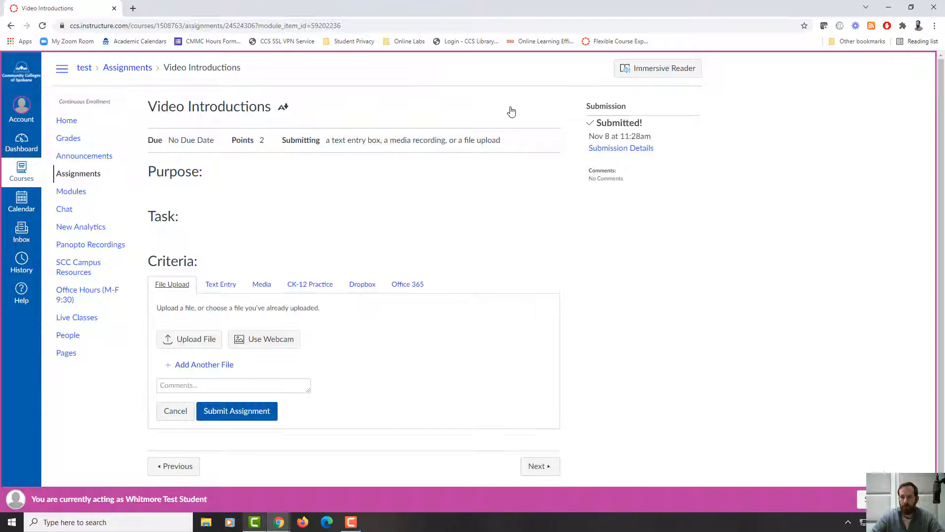
scroll(504, 213, "down", 1)
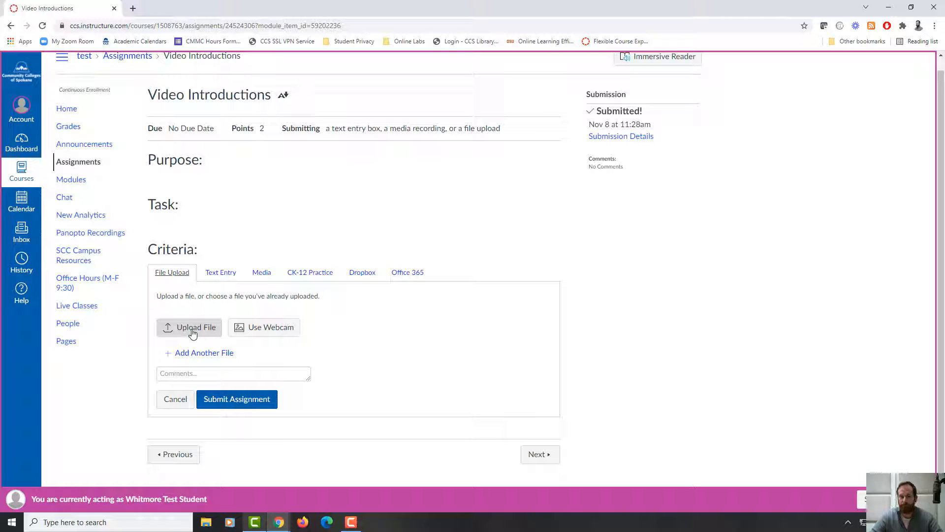
left_click(261, 273)
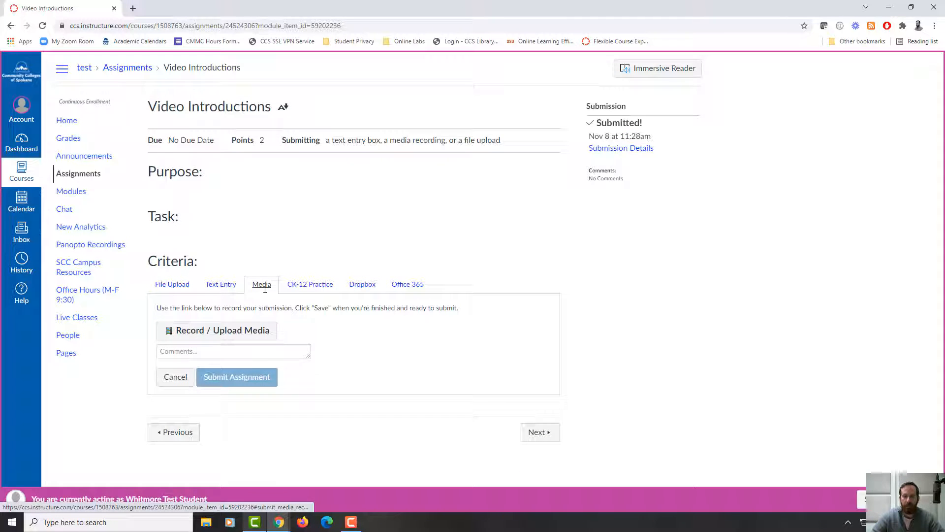
left_click(204, 331)
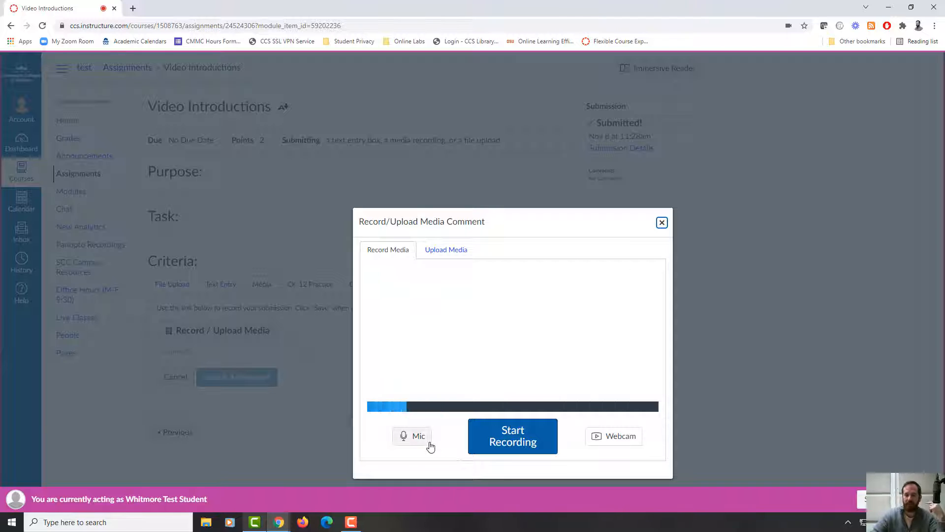
Review the recorder's microphone and webcam choices, select the Logitech HD Webcam as video source, and close the recorder without recording
left_click(409, 436)
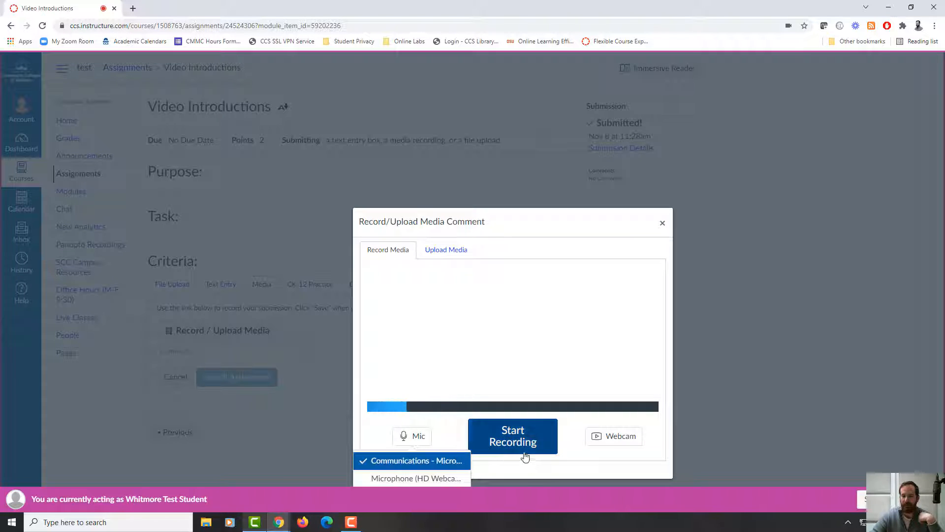
left_click(610, 436)
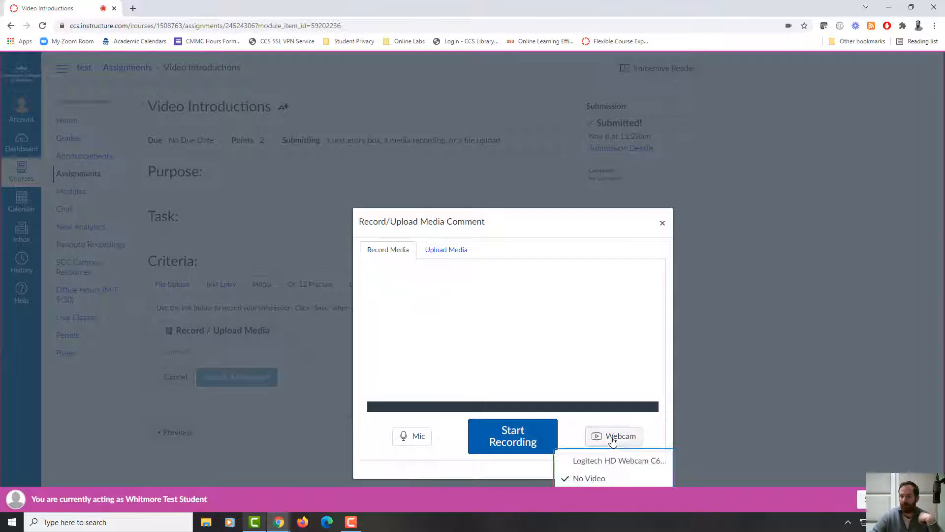
left_click(616, 474)
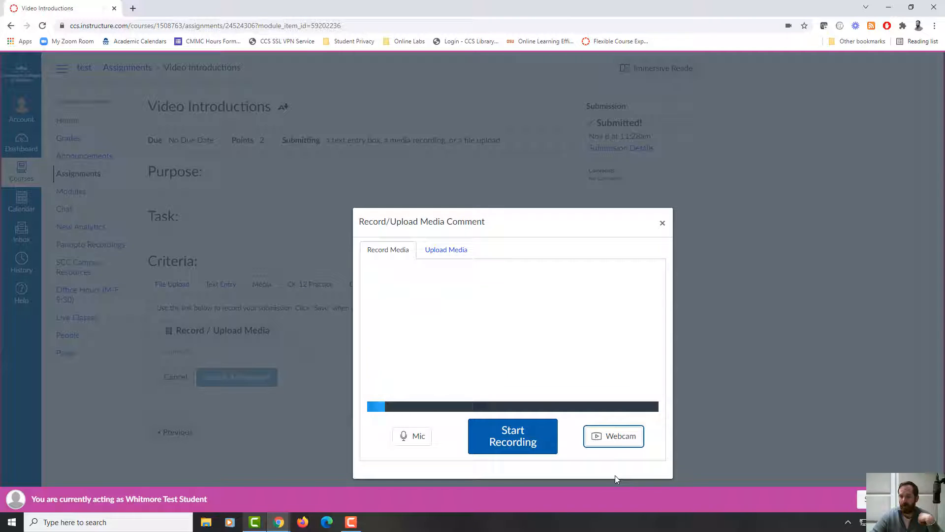
left_click(620, 436)
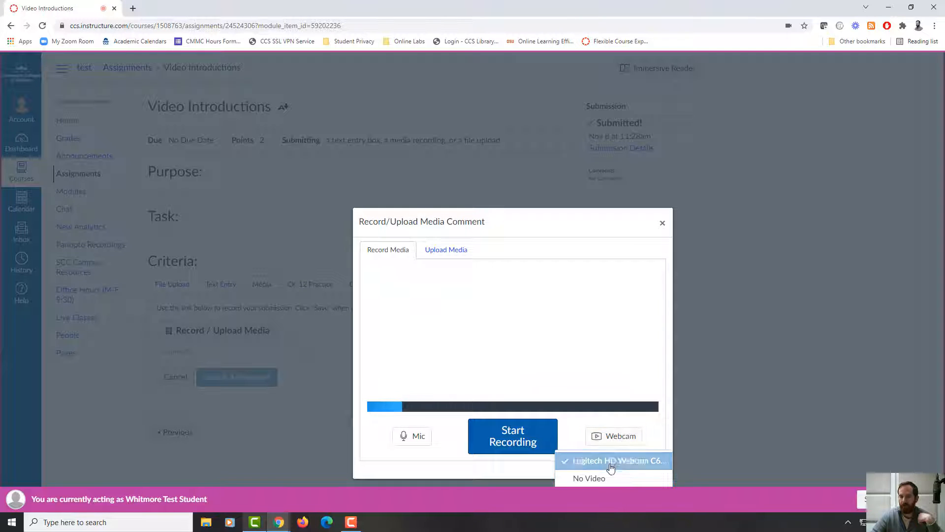
left_click(610, 460)
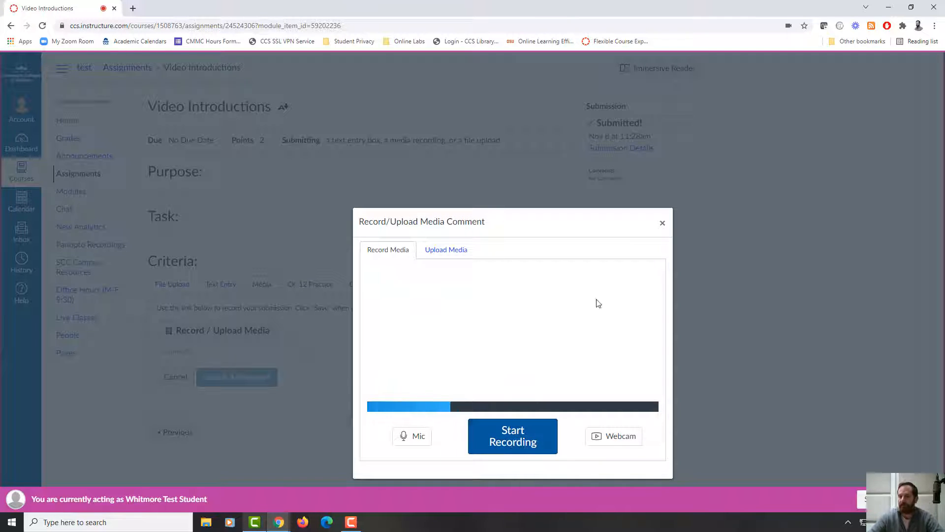
left_click(662, 223)
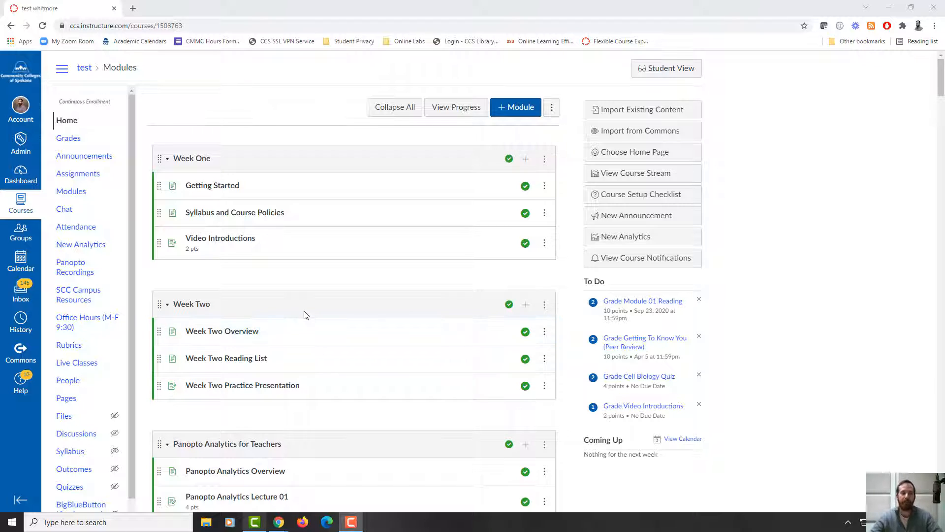
Create an assignment folder for the Master Folder in the teacher's Panopto Recordings
scroll(327, 312, "down", 1)
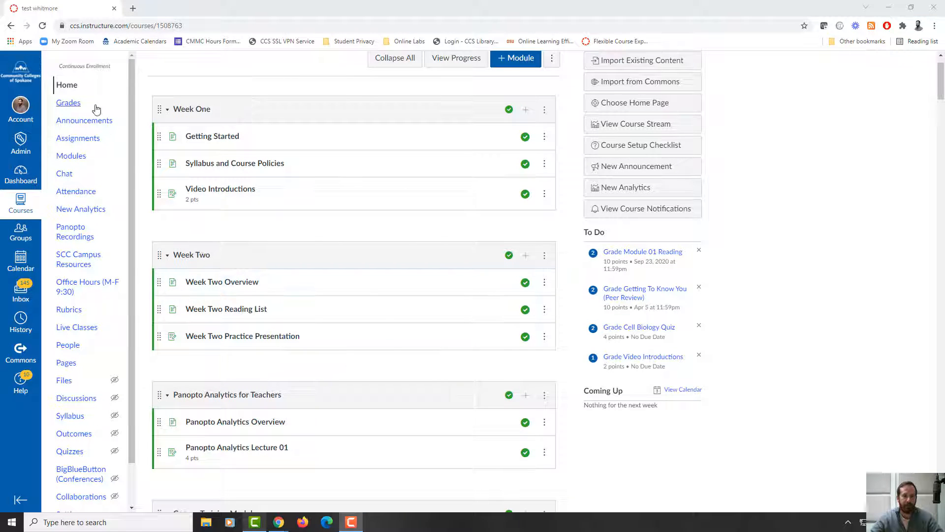
left_click(75, 237)
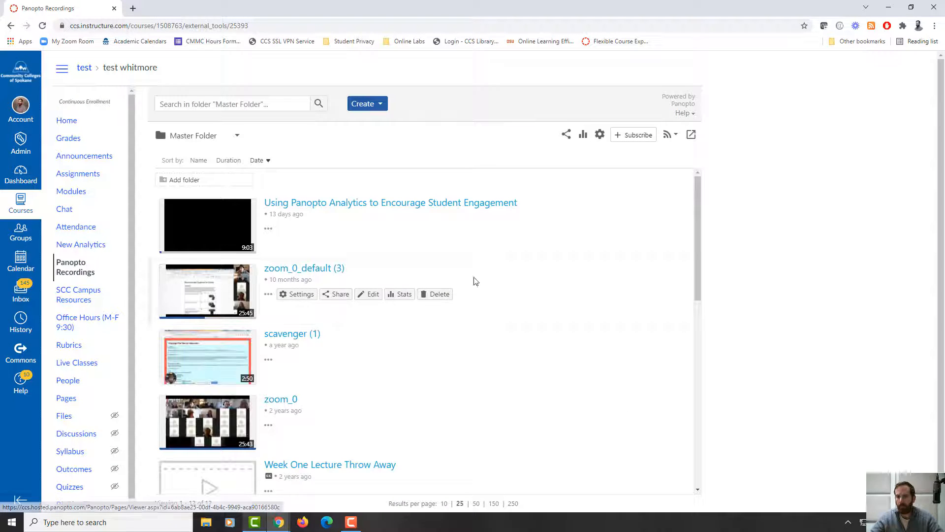
left_click(600, 134)
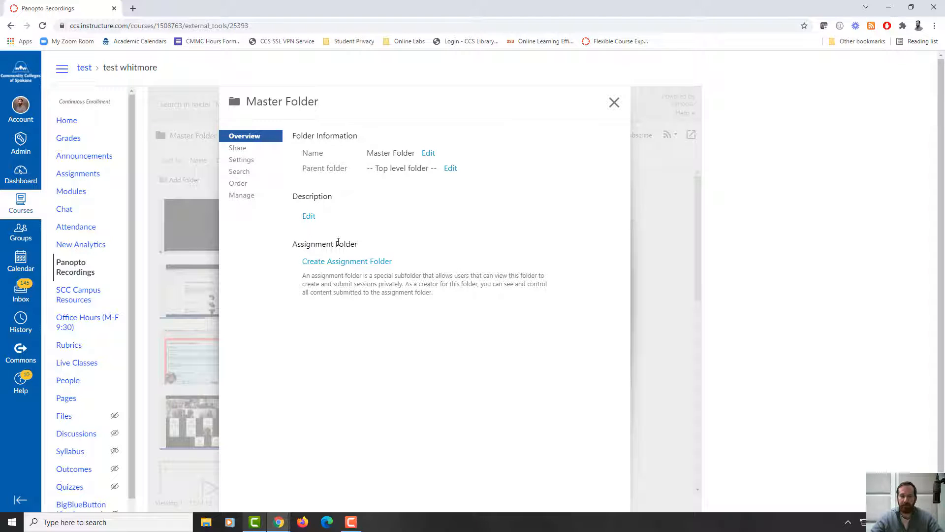
left_click(367, 263)
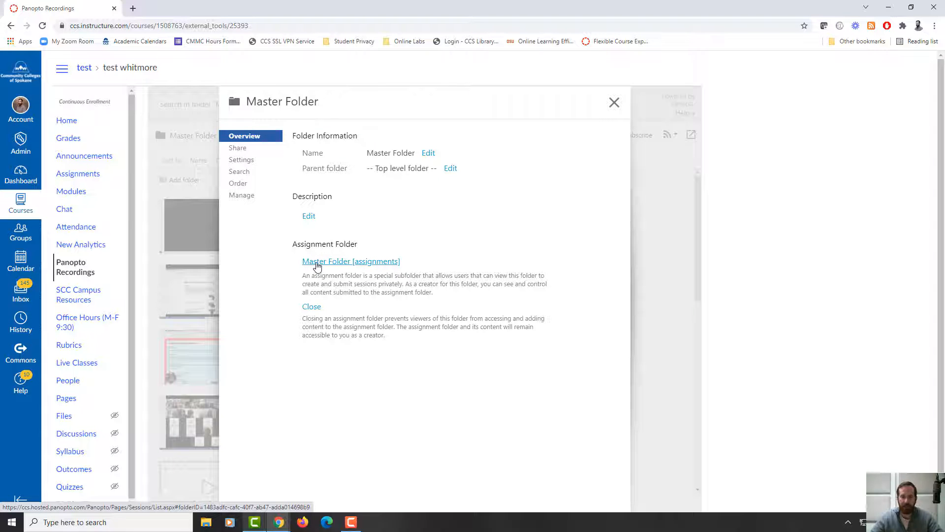
left_click(614, 104)
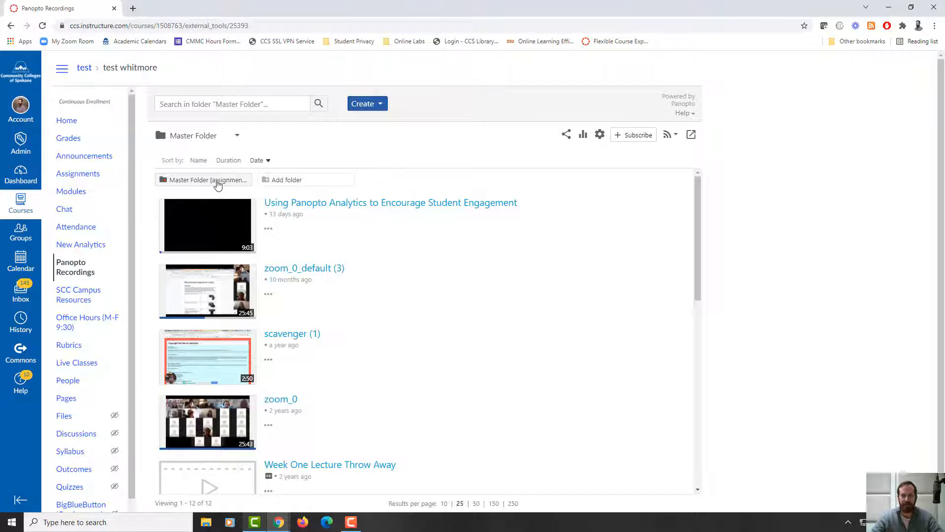
Rename the new assignment subfolder of the Master Folder as "Practice Speech[assignments]"
left_click(218, 183)
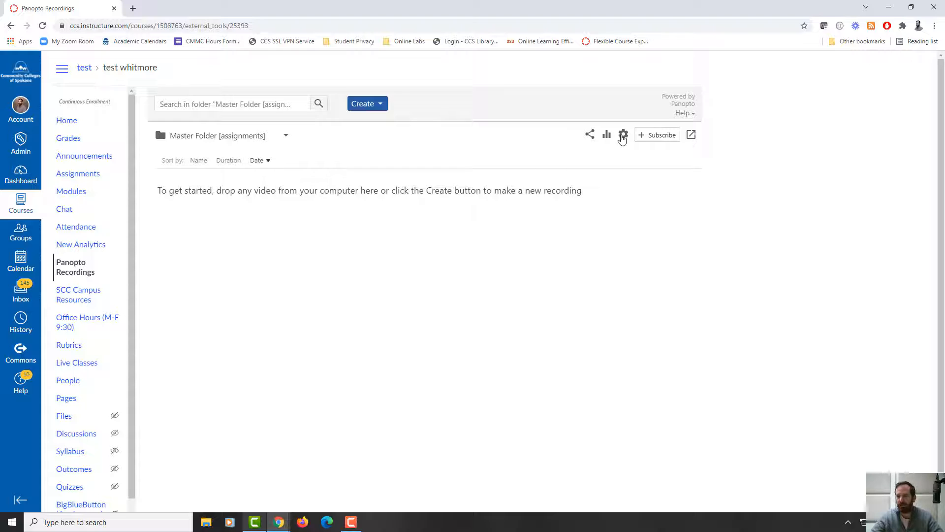
left_click(624, 136)
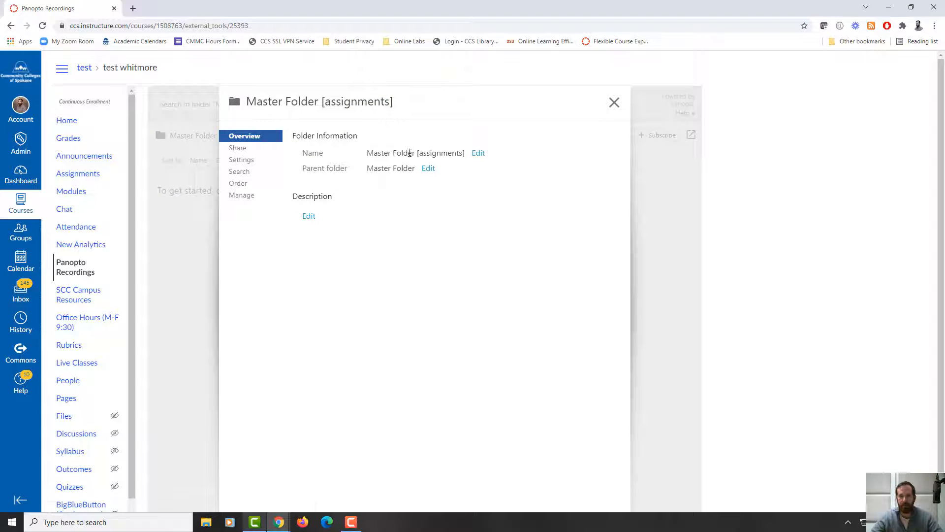
left_click(478, 154)
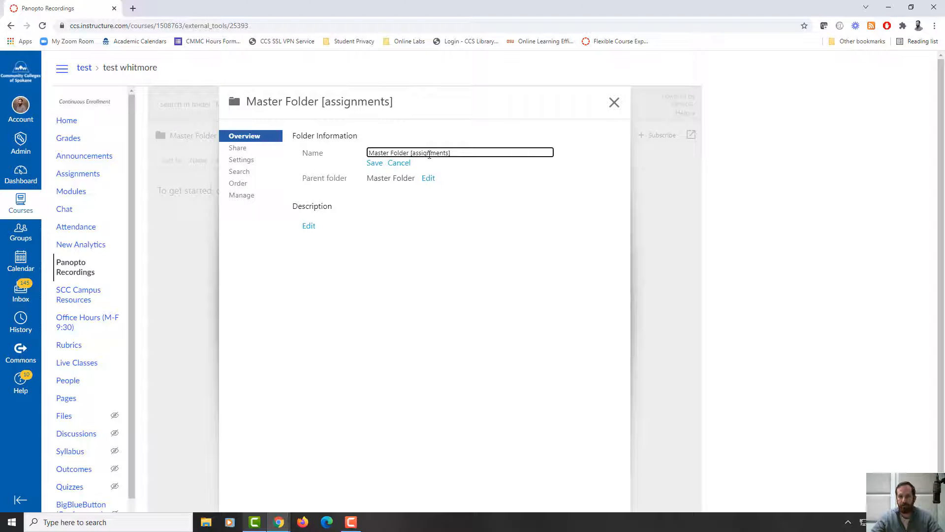
left_click_drag(409, 150, 364, 149)
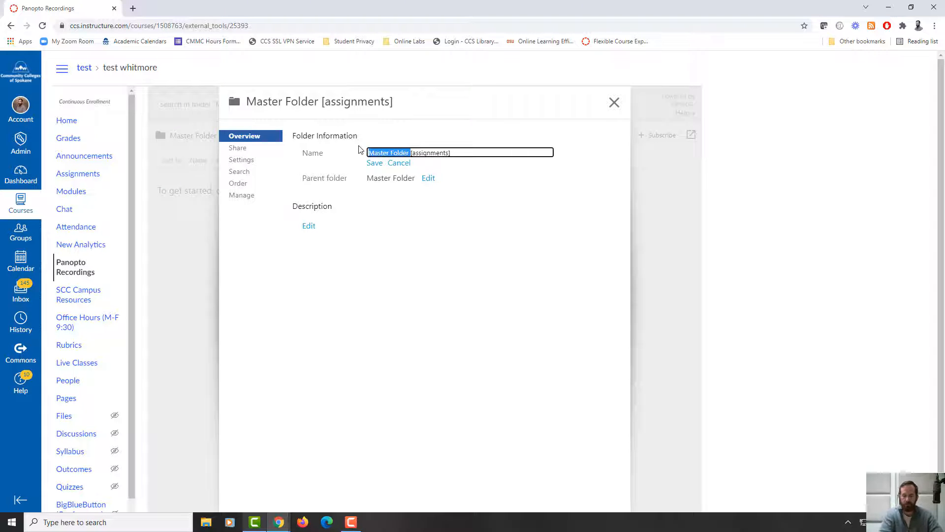
type("Practice Speech")
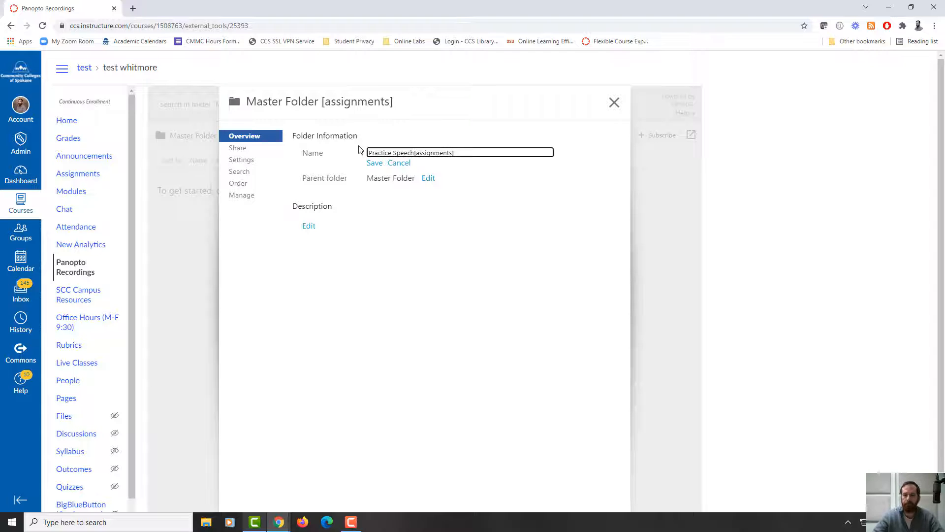
left_click(375, 163)
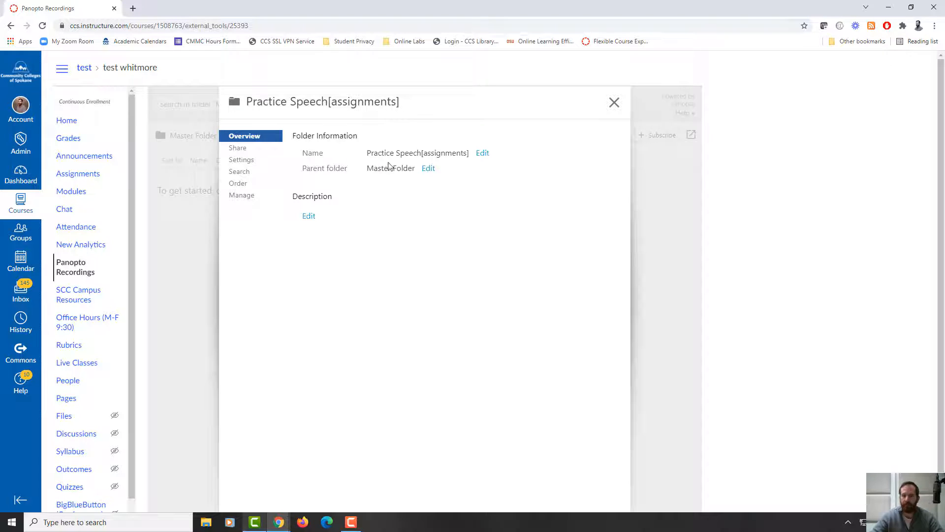
left_click(614, 103)
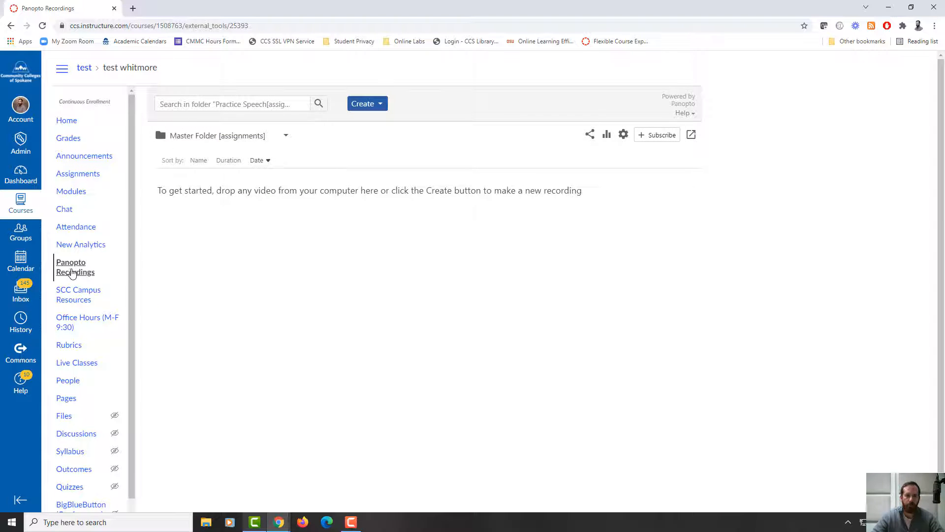
Open the Practice Speech[assignments] folder in Panopto Recordings, review its session visibility, download, caption and availability settings, and close the settings
left_click(75, 269)
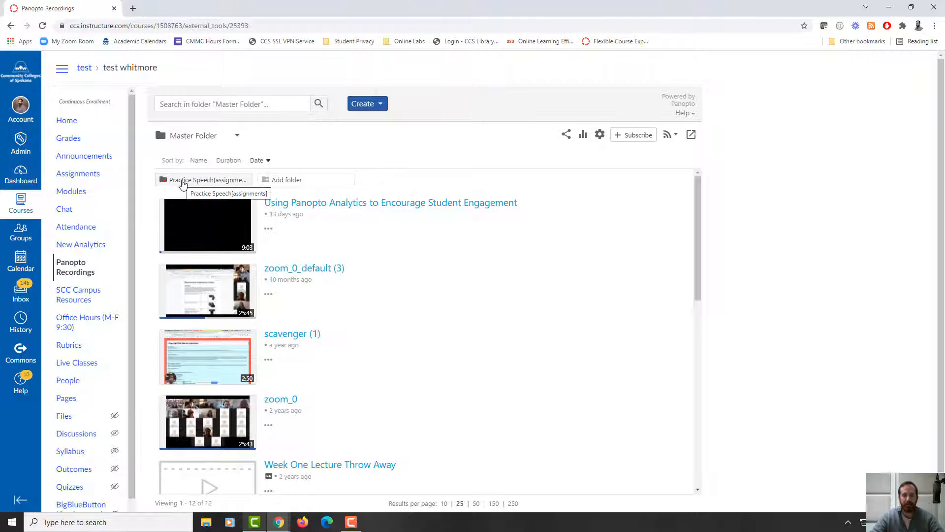
left_click(182, 181)
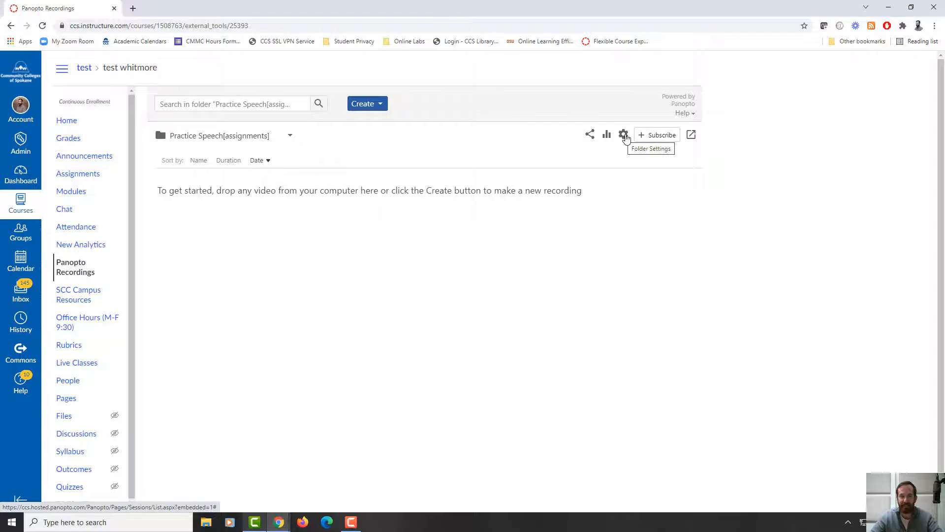
left_click(623, 136)
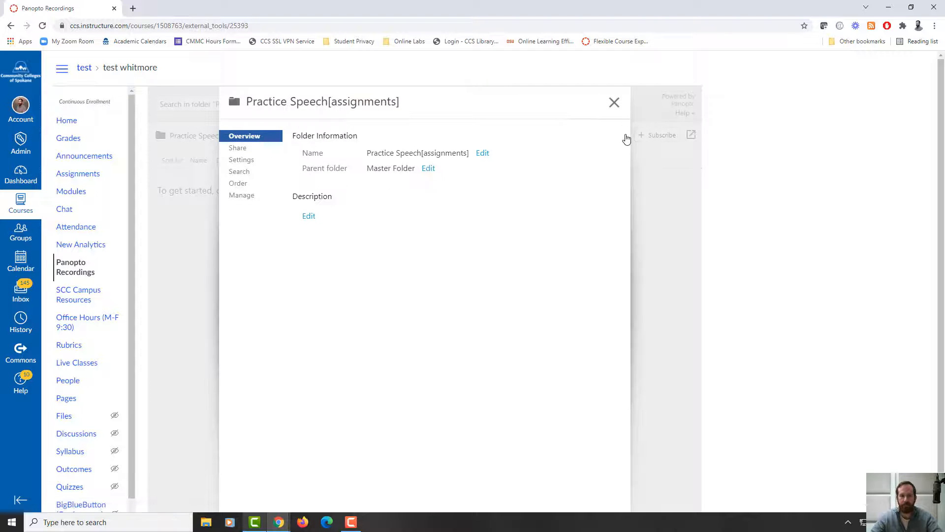
left_click(238, 164)
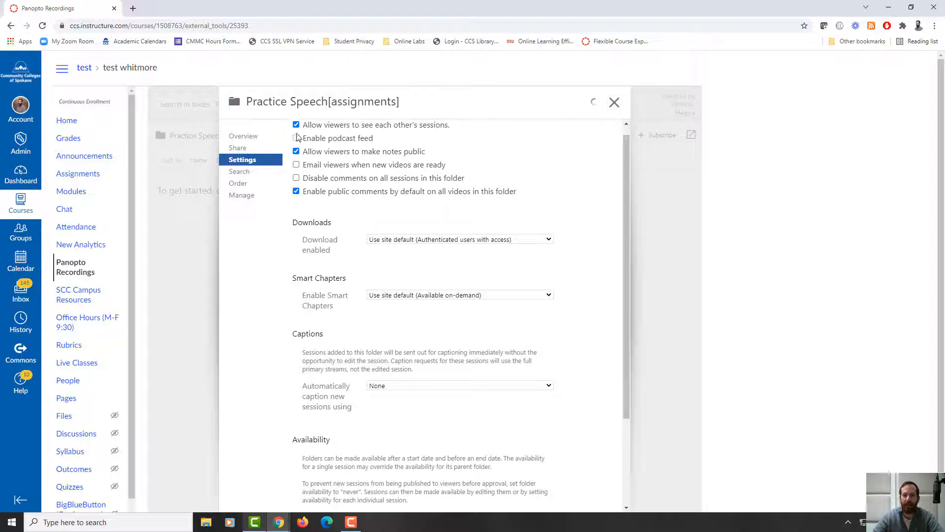
scroll(397, 402, "down", 3)
scroll(591, 364, "up", 10)
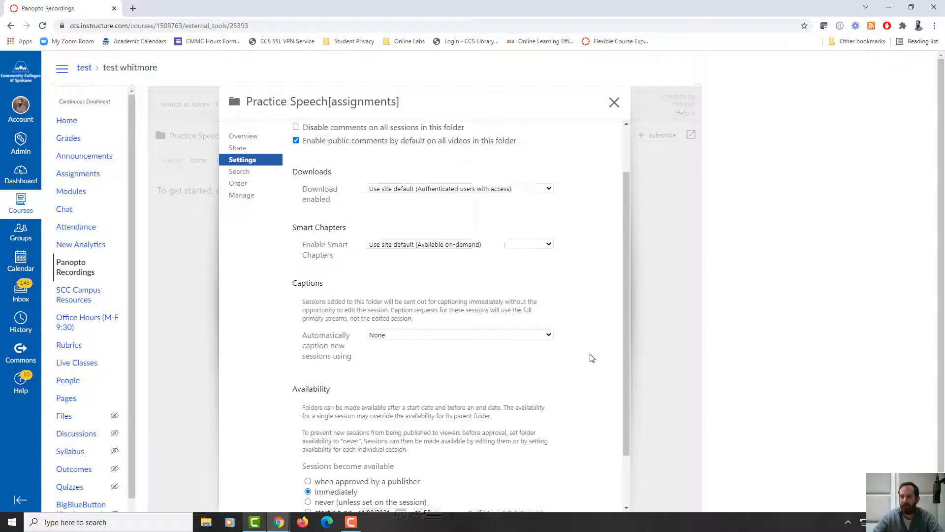
left_click(614, 102)
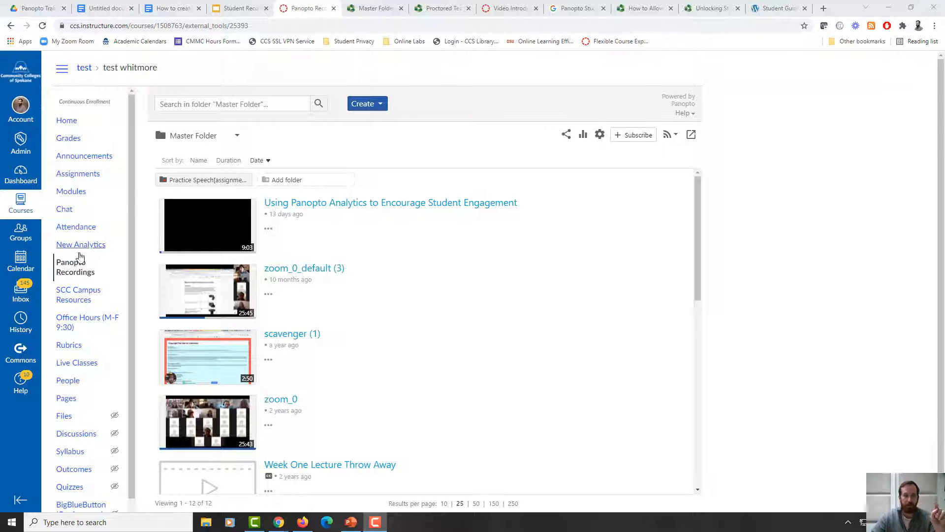
Reload the course's Panopto Recordings and view the contents of the Practice Speech[assignments] subfolder
left_click(72, 270)
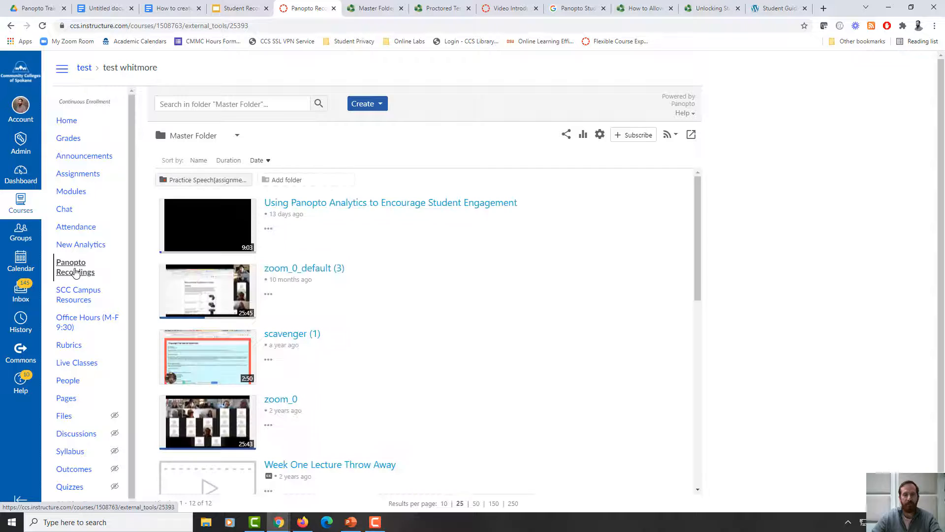
left_click(191, 186)
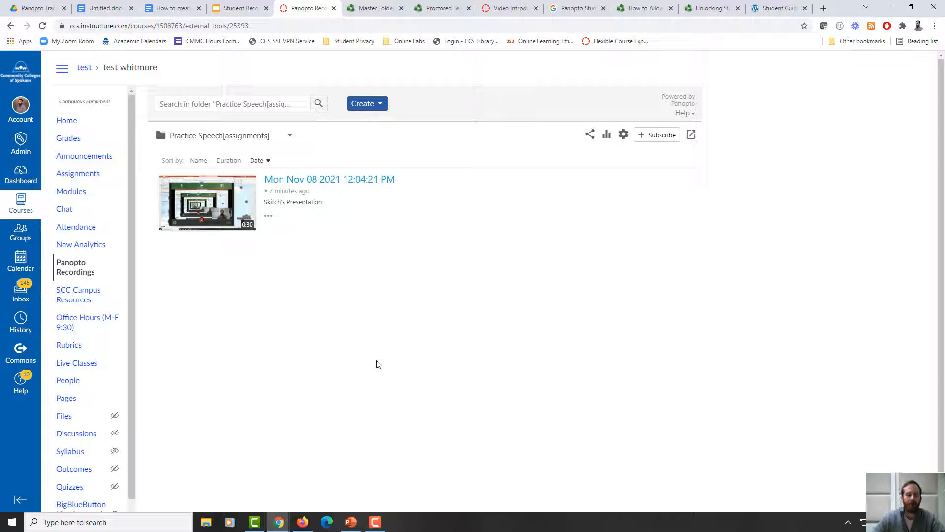
Edit the Week Two Practice Presentation assignment to accept only Text Entry, disabling Website URL, Media Recordings and File Uploads, and save it
left_click(76, 195)
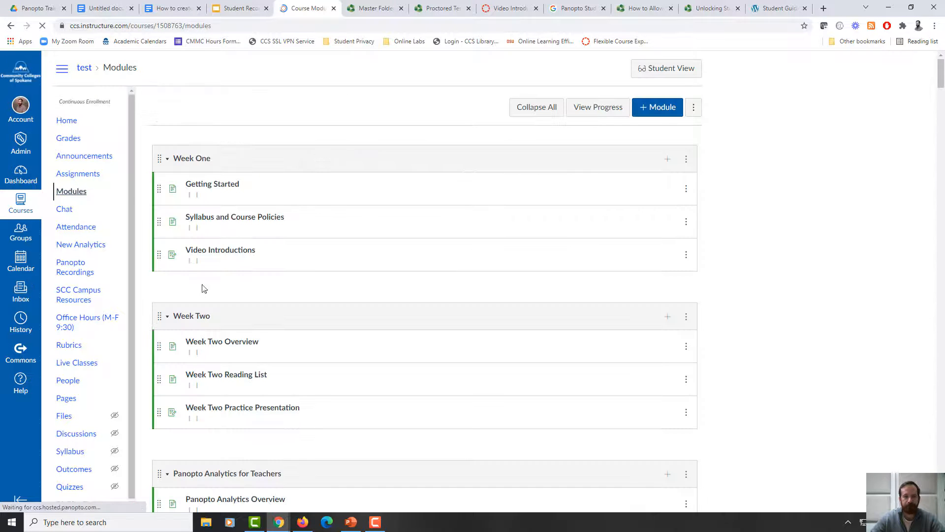
scroll(216, 296, "down", 1)
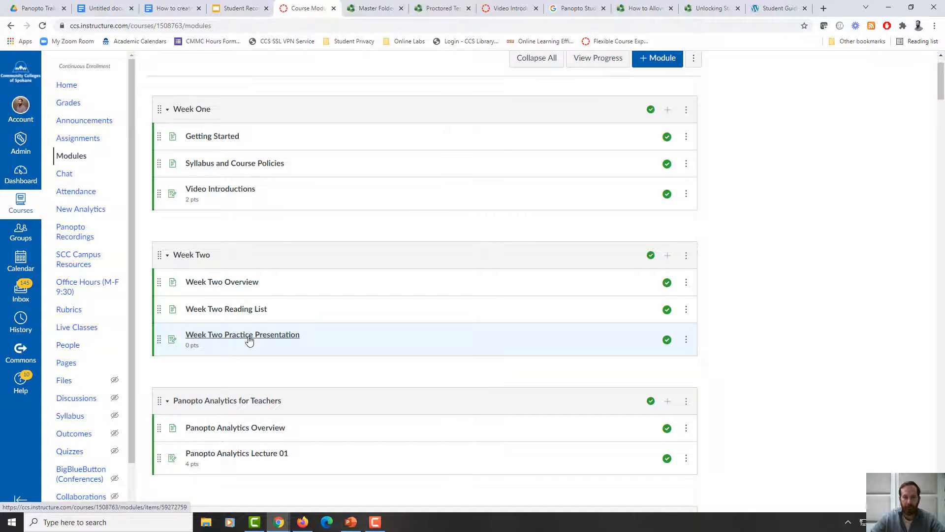
left_click(250, 340)
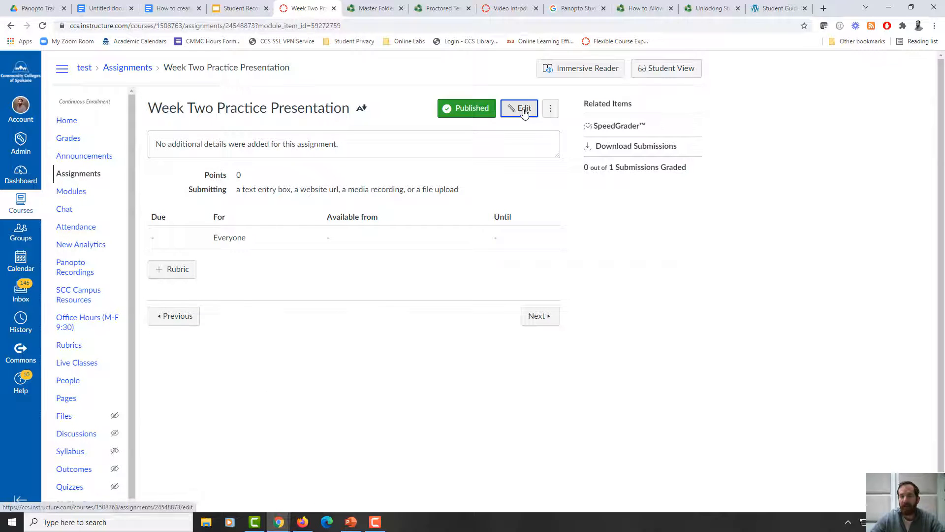
left_click(519, 109)
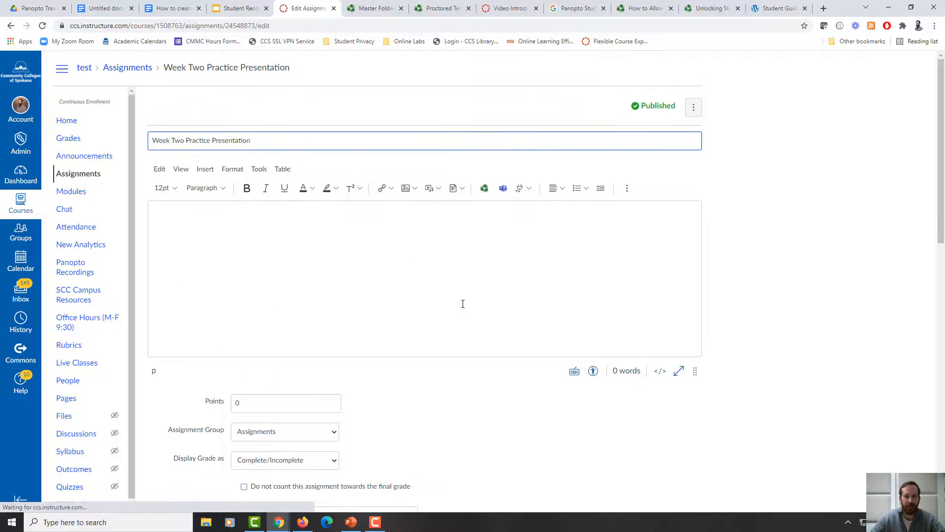
scroll(480, 390, "down", 4)
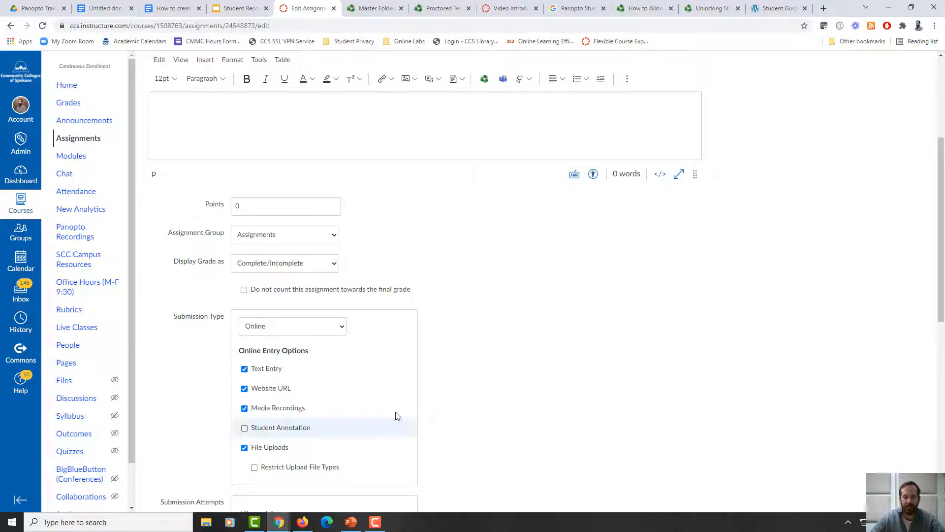
left_click(244, 389)
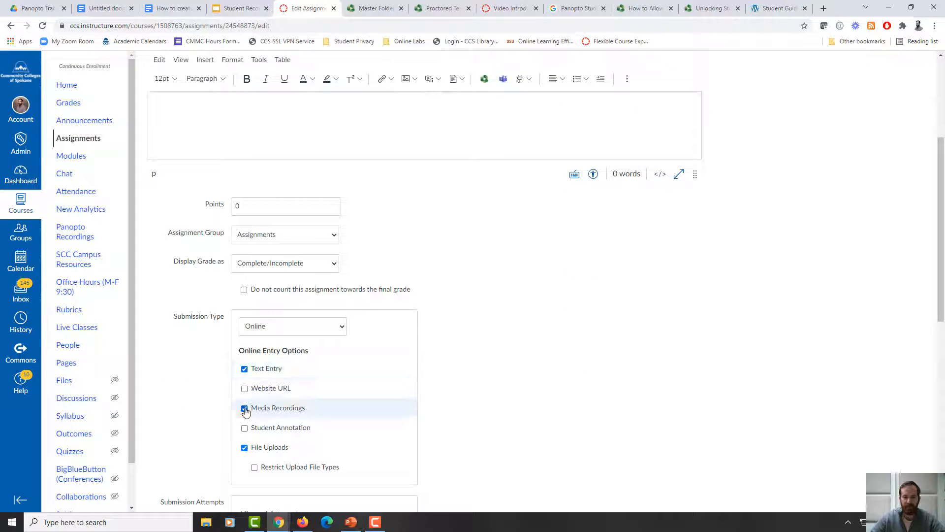
left_click(244, 408)
left_click(244, 448)
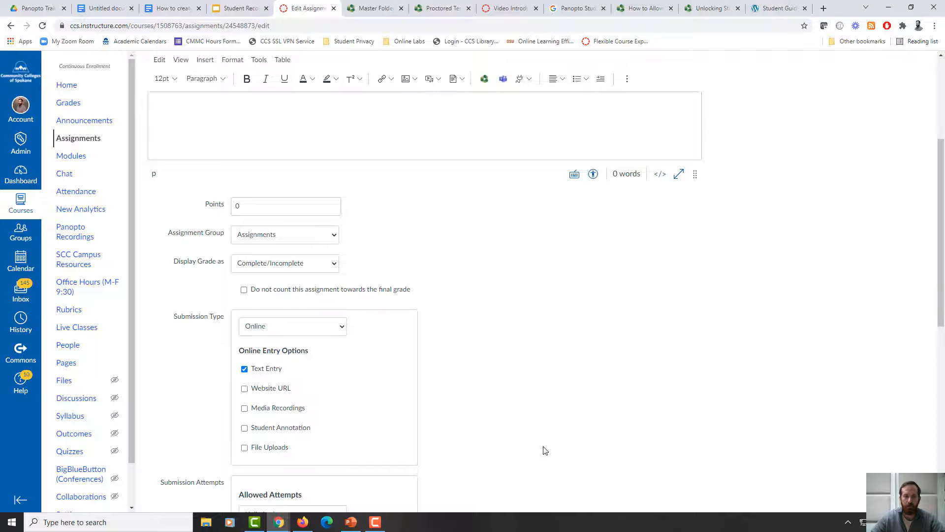
scroll(544, 441, "down", 9)
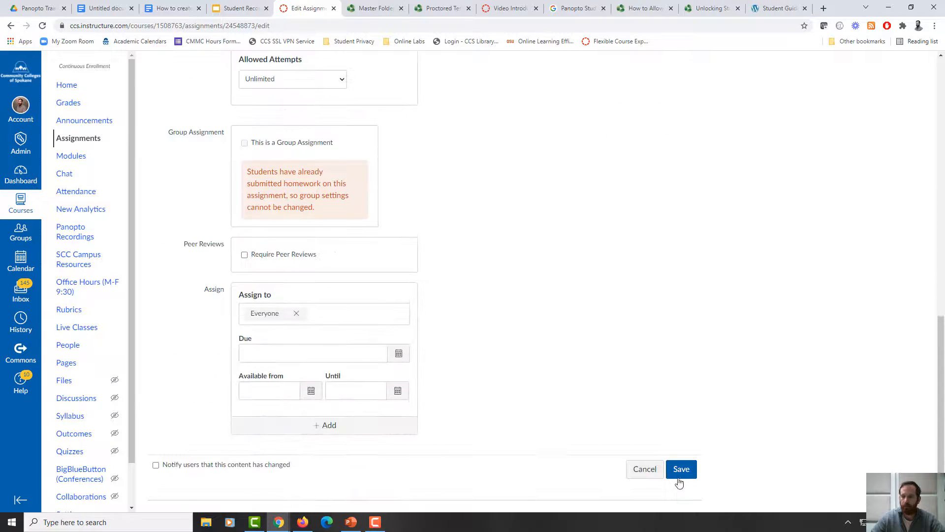
left_click(681, 475)
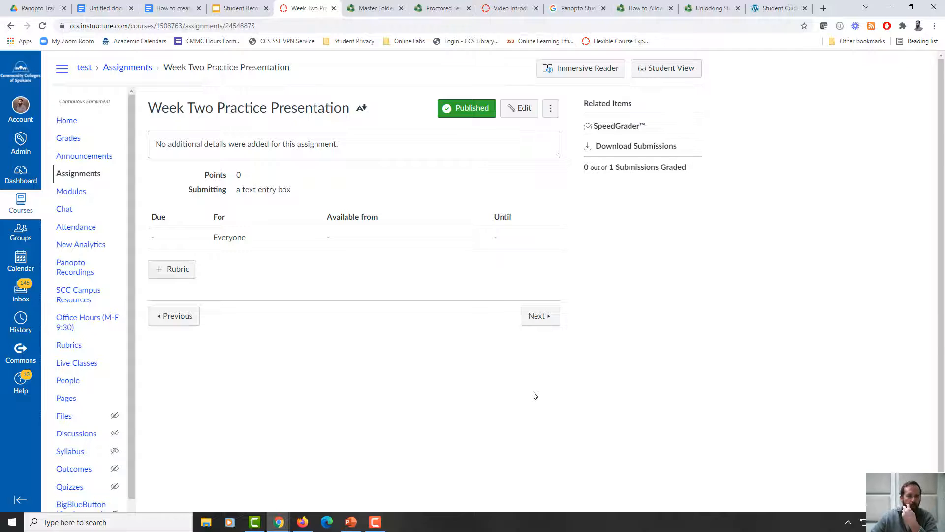
In Student View, start the Week Two Practice Presentation assignment and open the Panopto Recordings tool from the submission's text editor
left_click(684, 72)
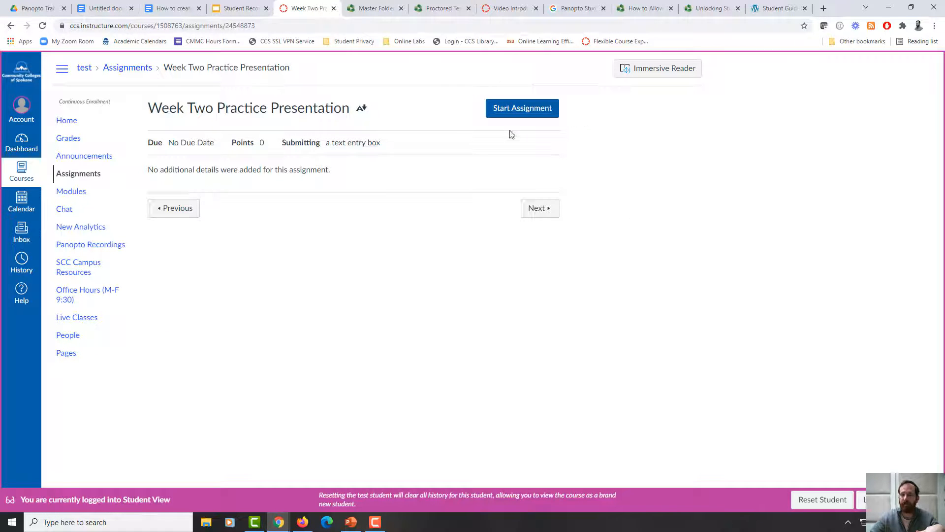
left_click(526, 113)
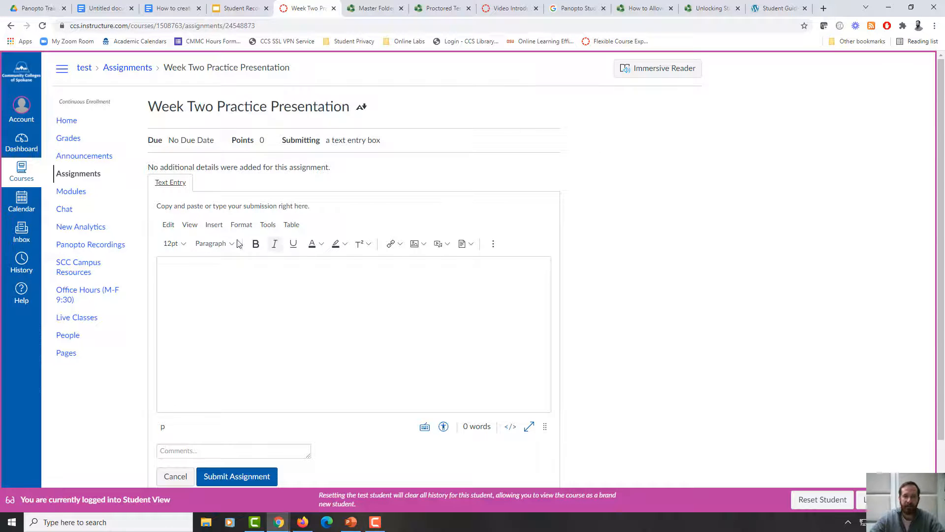
left_click(494, 245)
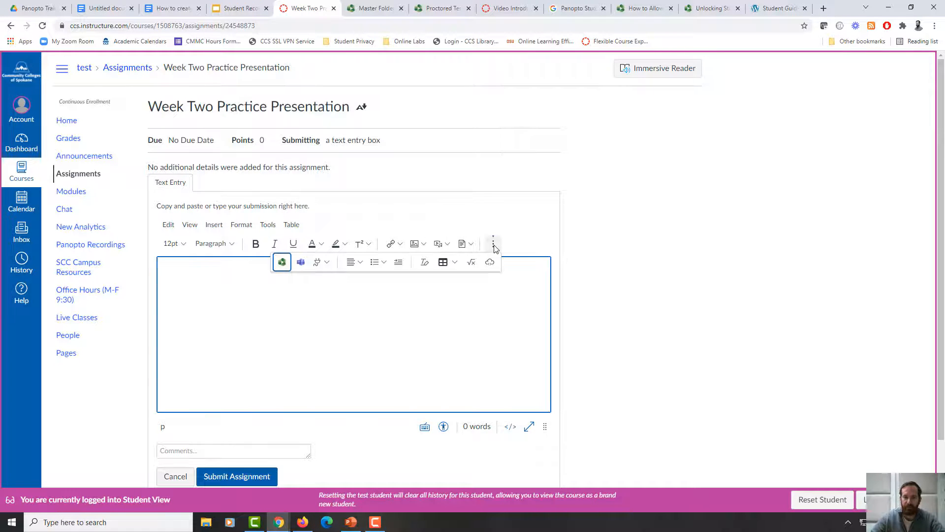
left_click(282, 263)
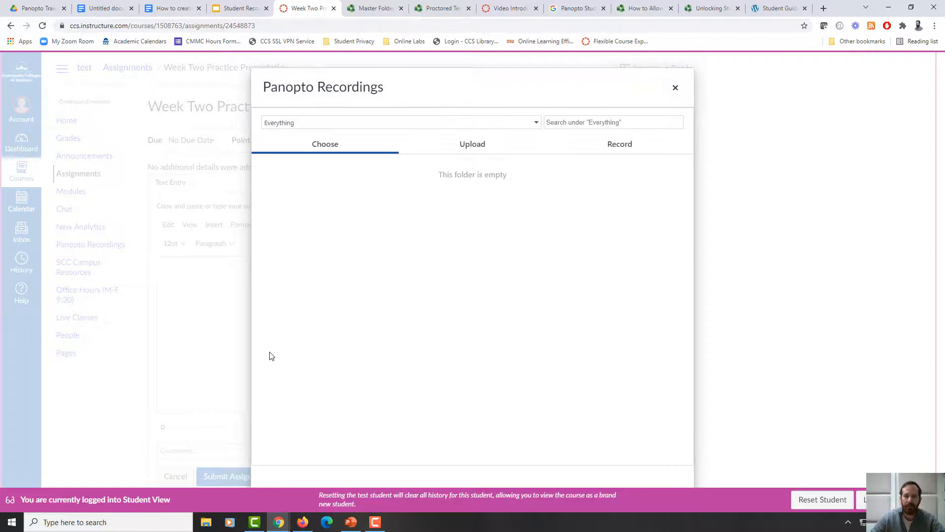
Choose the Practice Speech[assignments] folder under Master Folder as the recording destination and launch the browser-based Panopto Capture recorder
left_click(535, 125)
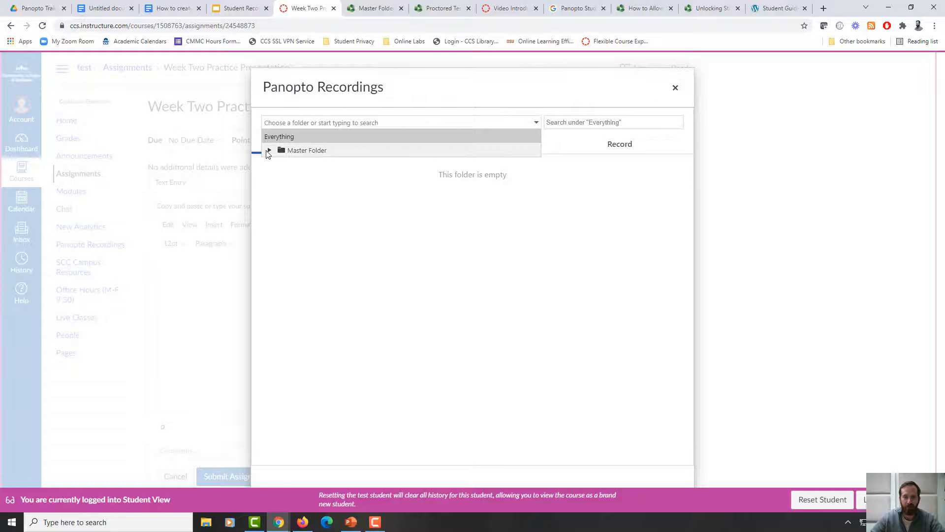
left_click(270, 151)
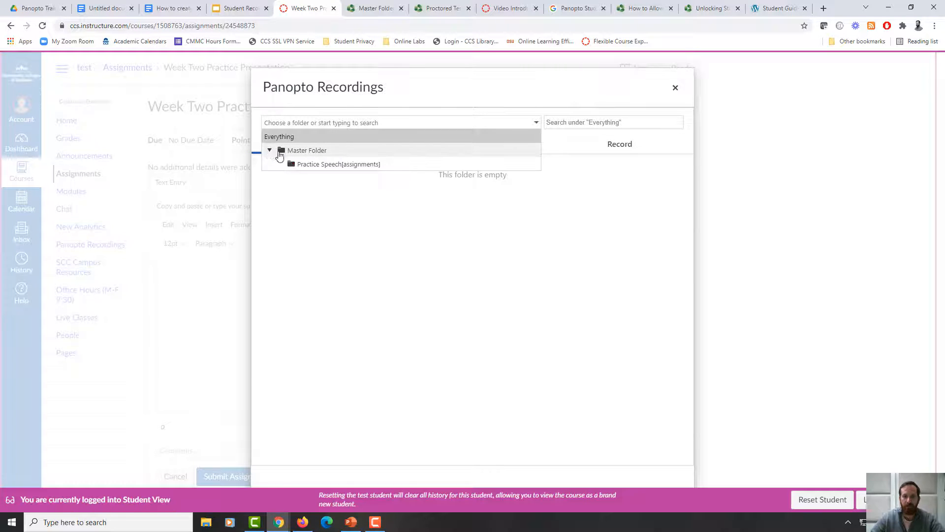
left_click(368, 167)
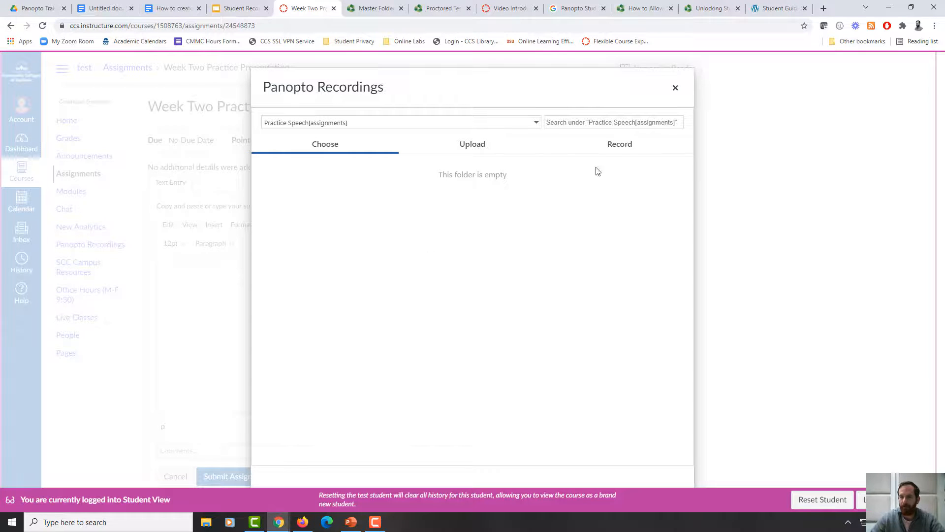
left_click(612, 147)
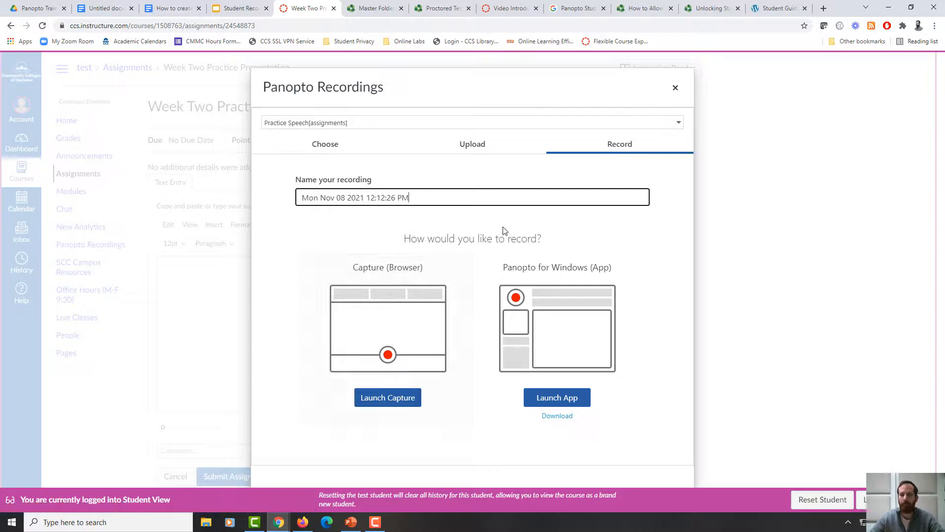
left_click(403, 340)
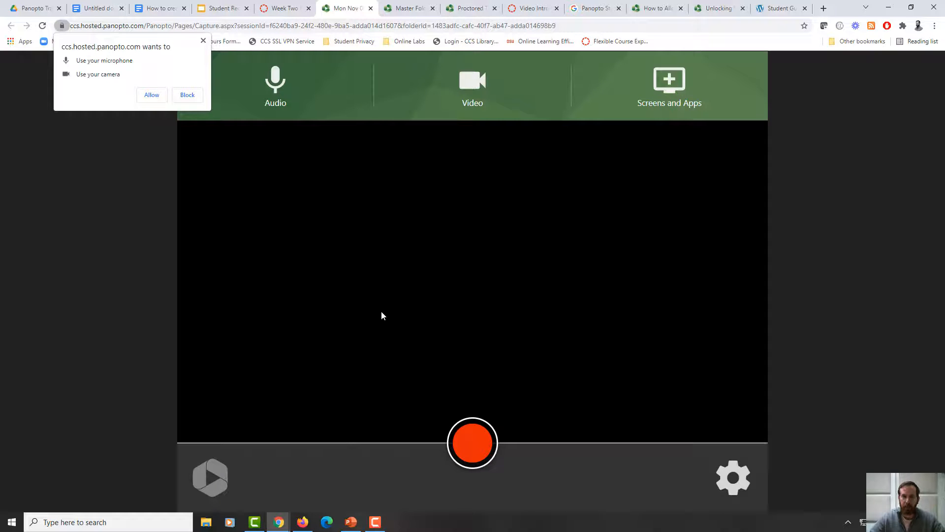
Return to the assignment, reset the pending recording, discard the Panopto dialog, and leave Student View without submitting
left_click(282, 9)
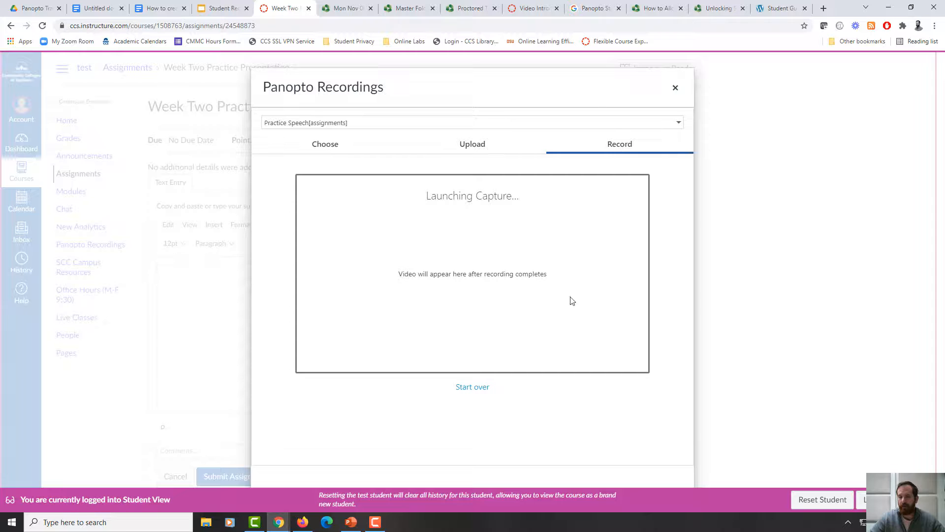
left_click(473, 387)
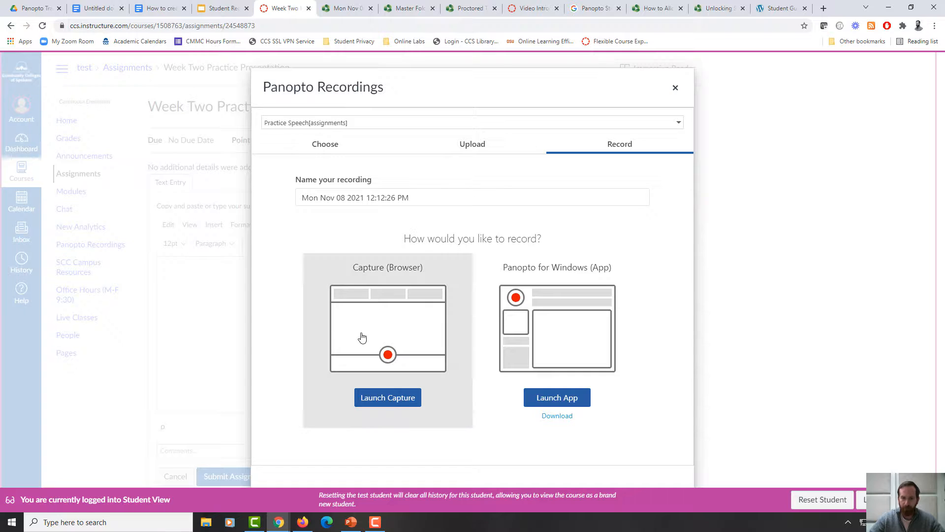
left_click(342, 9)
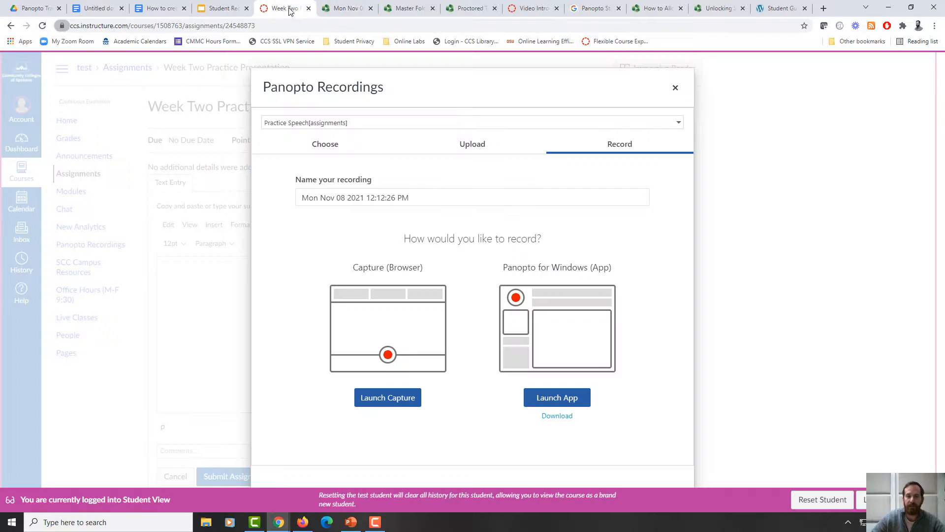
left_click(289, 9)
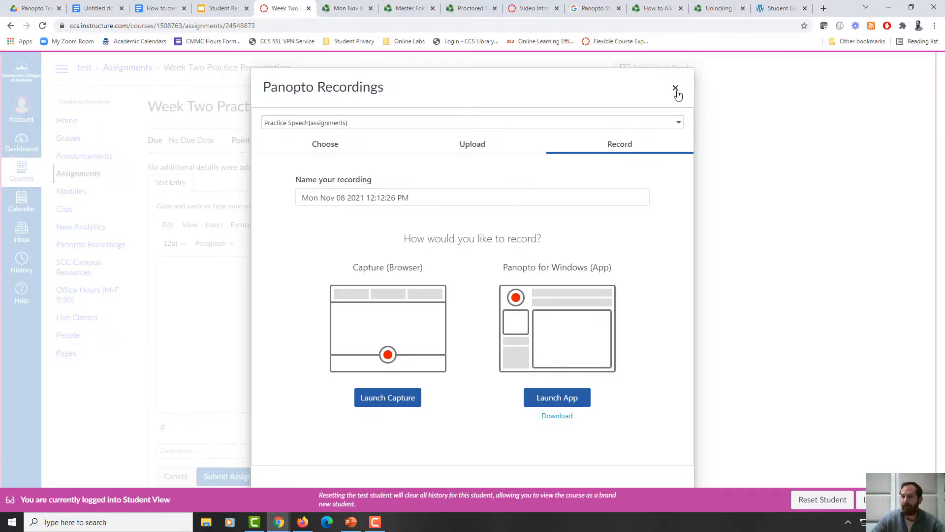
left_click(676, 88)
left_click(518, 90)
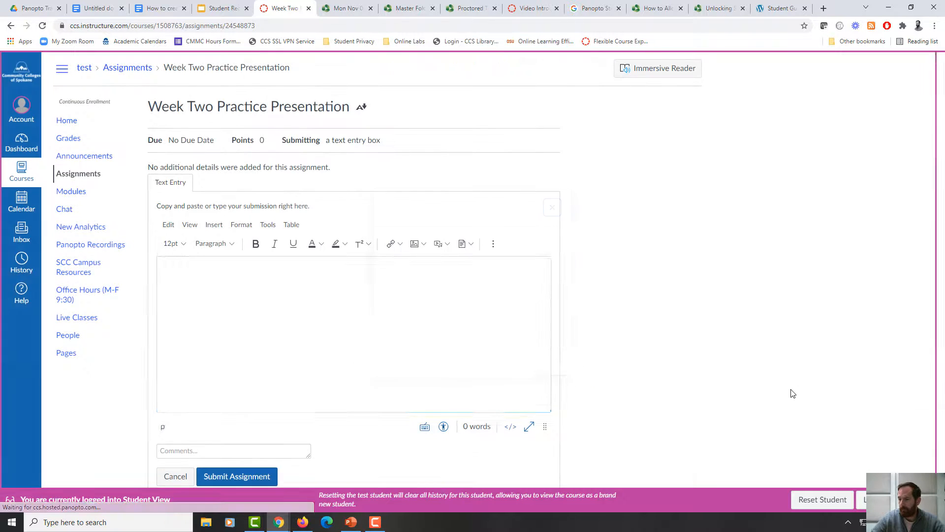
left_click(865, 495)
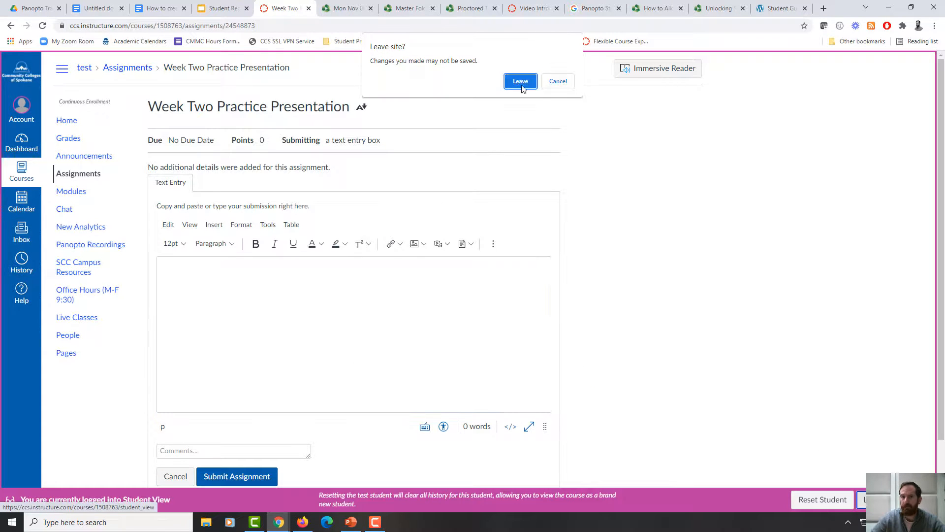
left_click(521, 82)
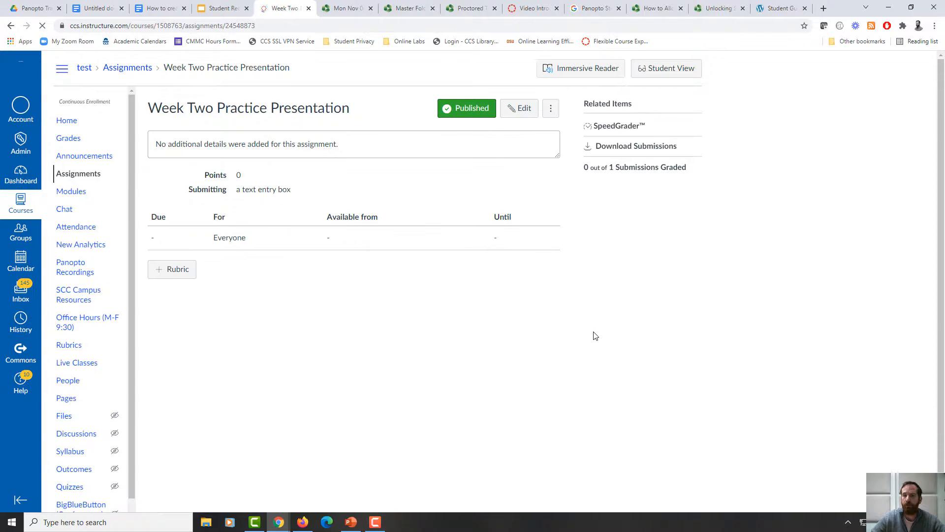
View the submitted Panopto video for Week Two Practice Presentation in SpeedGrader and return to the assignment page
left_click(618, 127)
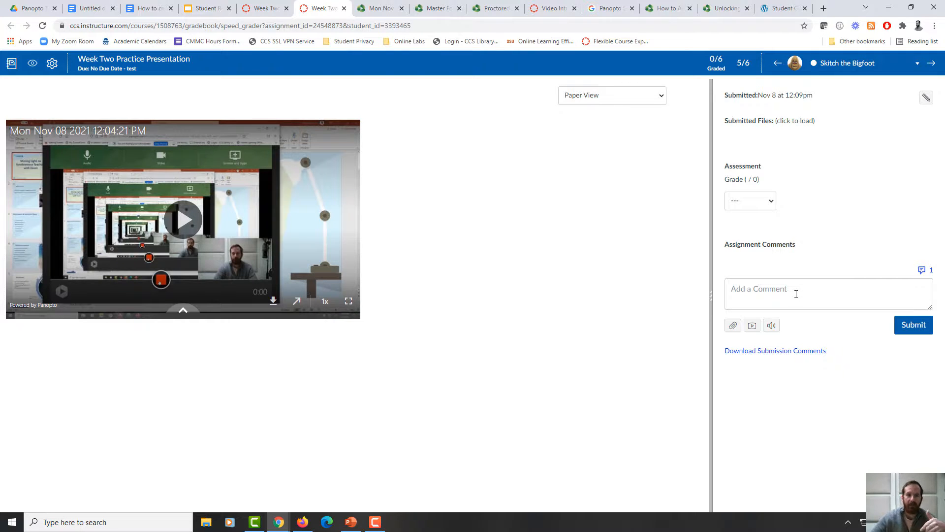
left_click(264, 6)
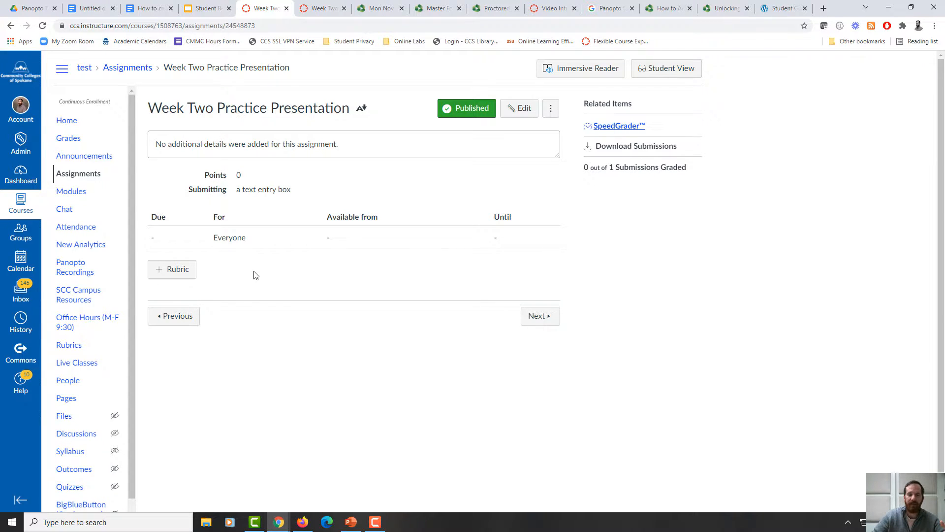
Open the Week Two Practice Presentation assignment for editing and review its grading and online entry options
left_click(524, 111)
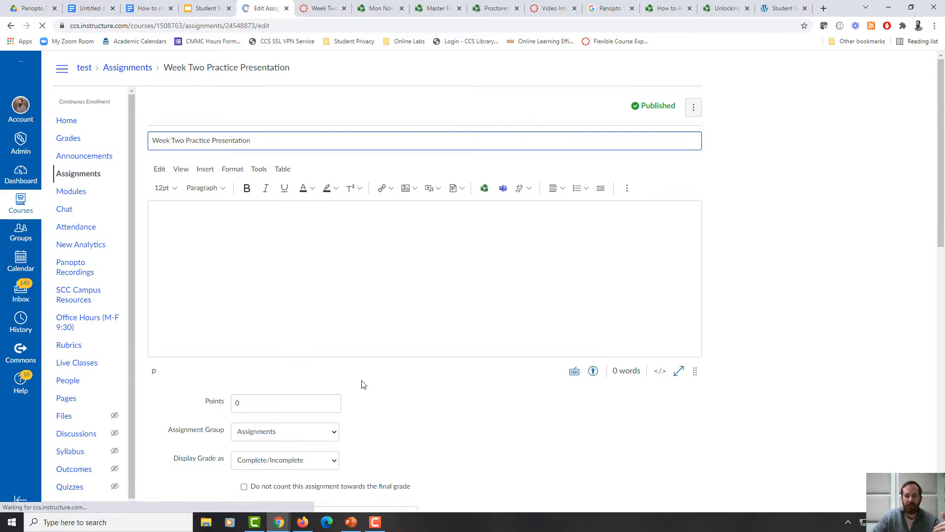
scroll(344, 423, "down", 3)
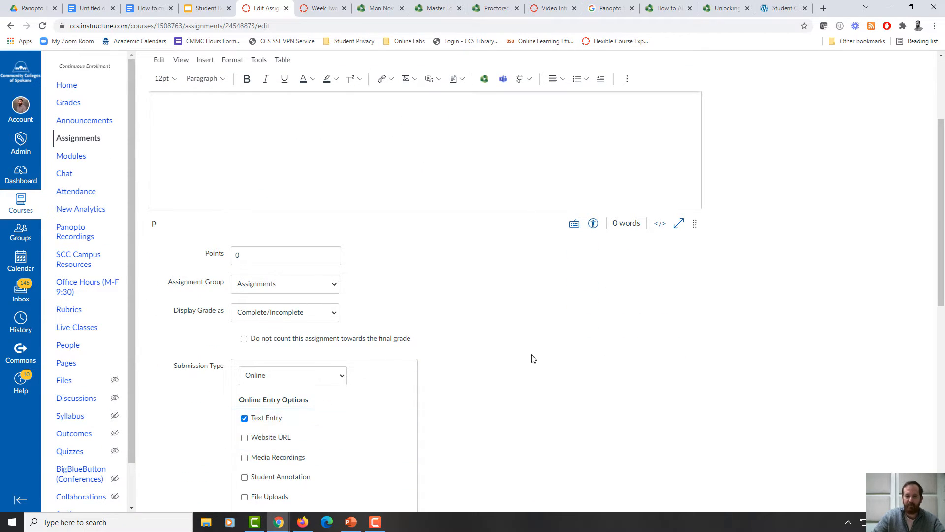
scroll(532, 359, "down", 3)
scroll(534, 348, "up", 6)
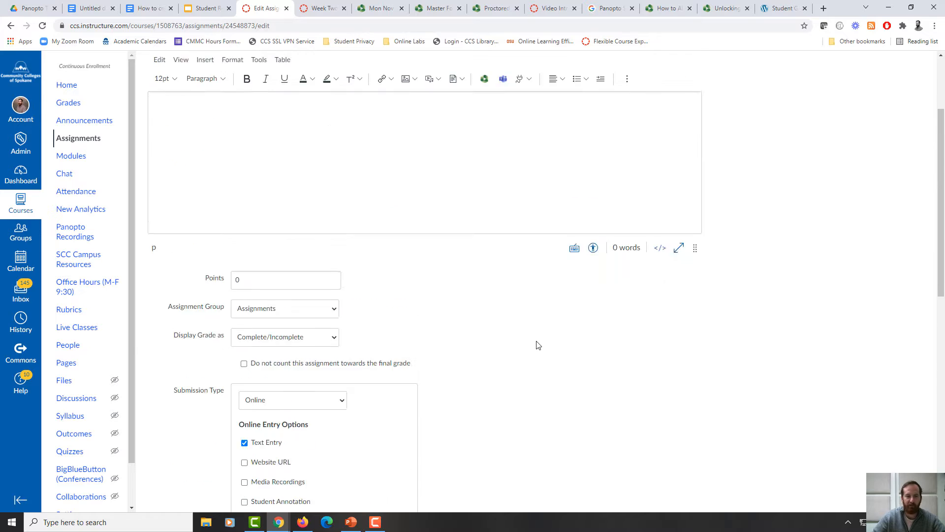